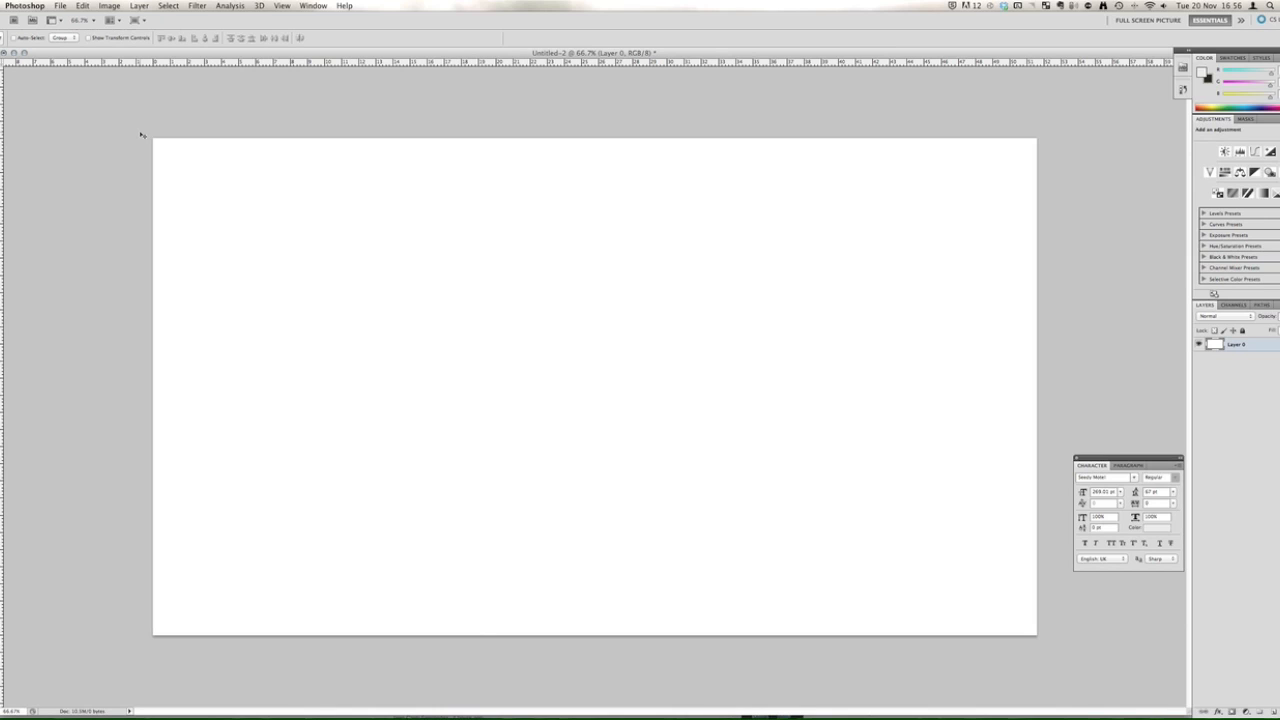
# Open the General preferences, review the Color Picker choices, and go to the Interface preferences
pyautogui.click(25, 5)
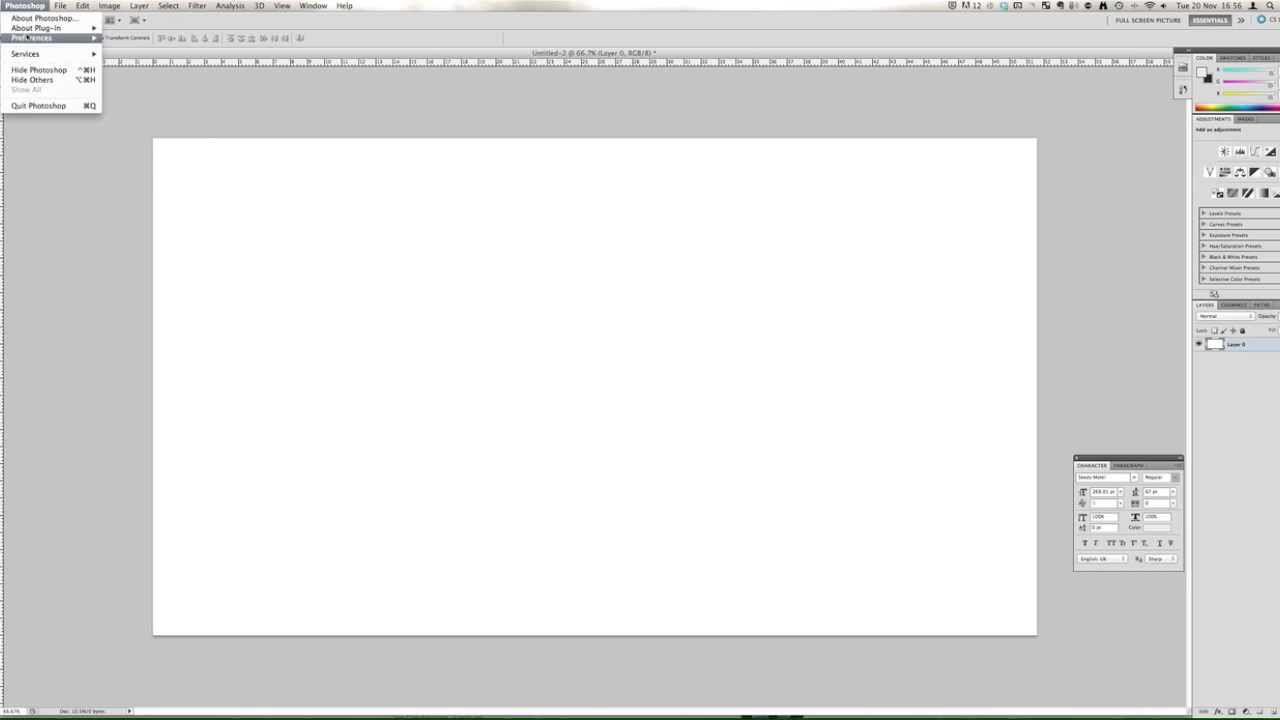
pyautogui.moveTo(27, 38)
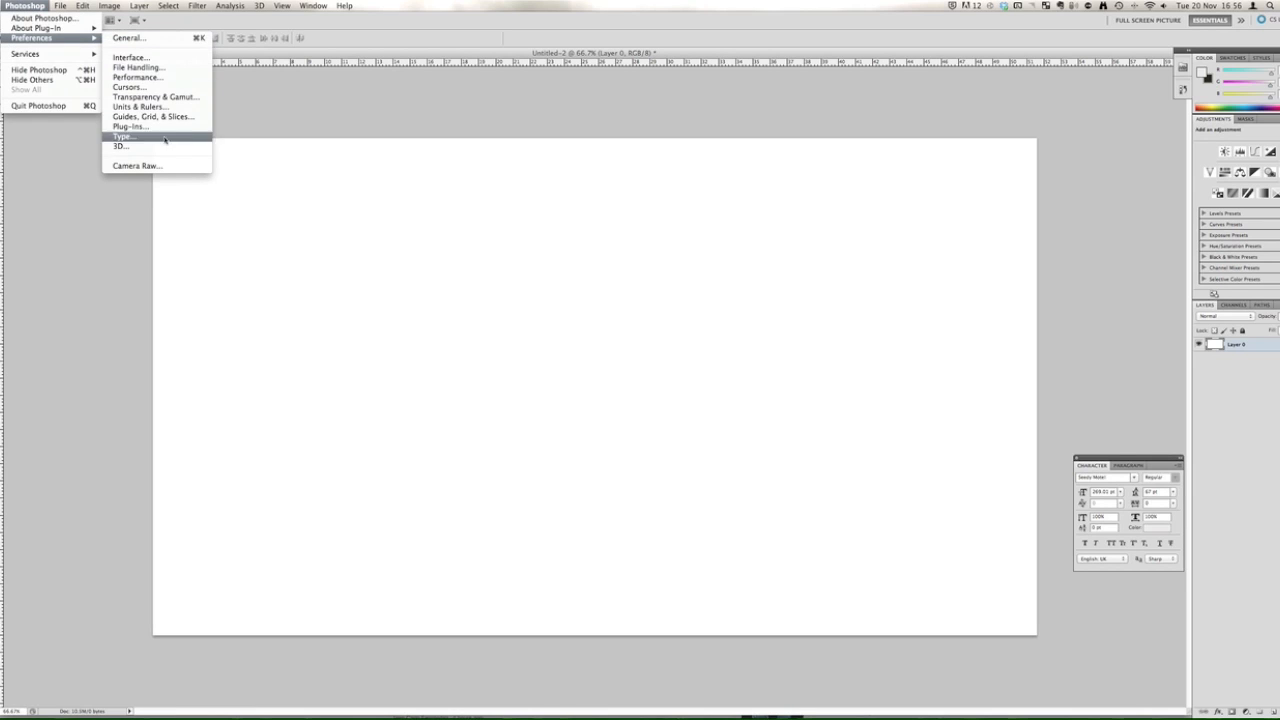
pyautogui.click(163, 40)
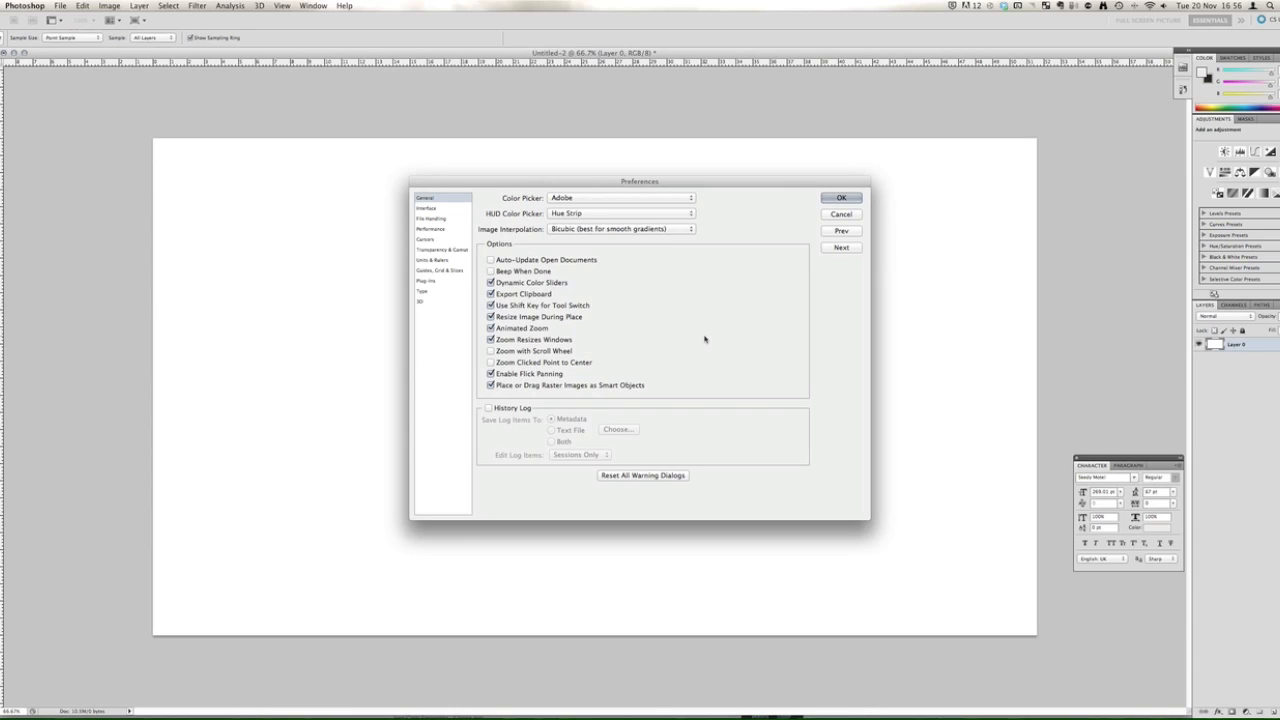
pyautogui.click(640, 200)
pyautogui.click(640, 199)
pyautogui.click(438, 209)
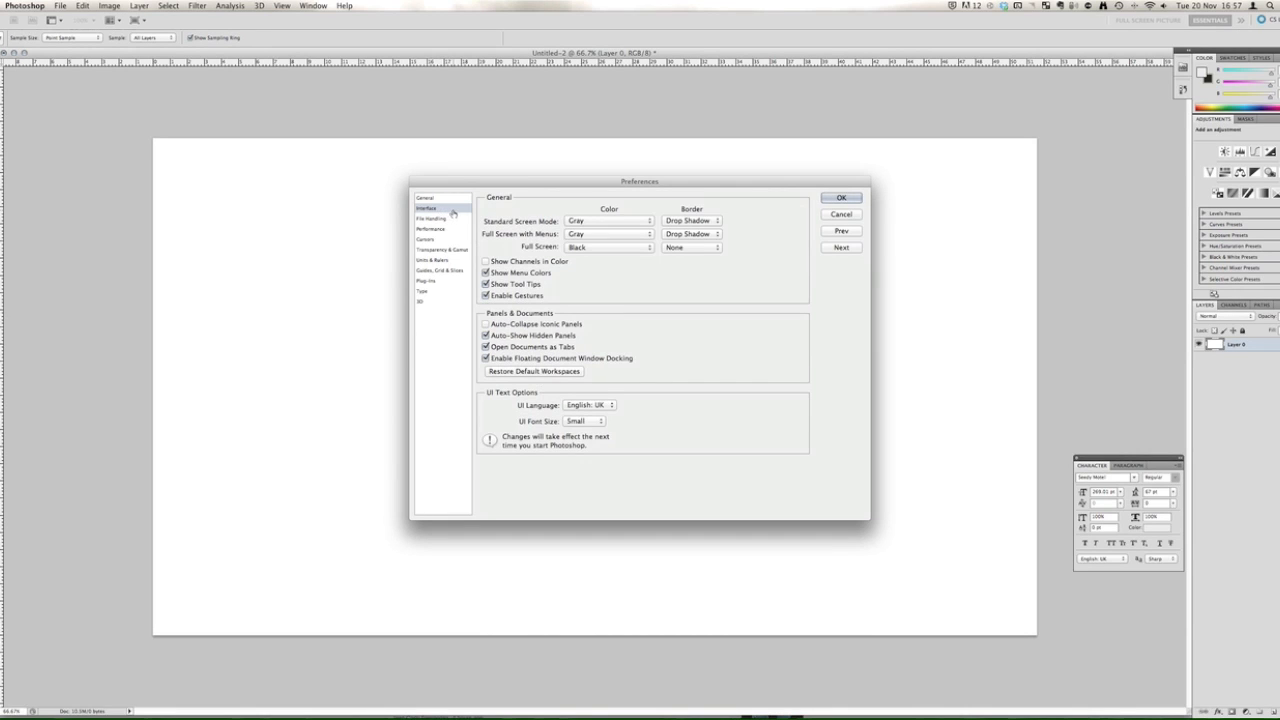
pyautogui.click(643, 222)
pyautogui.click(625, 254)
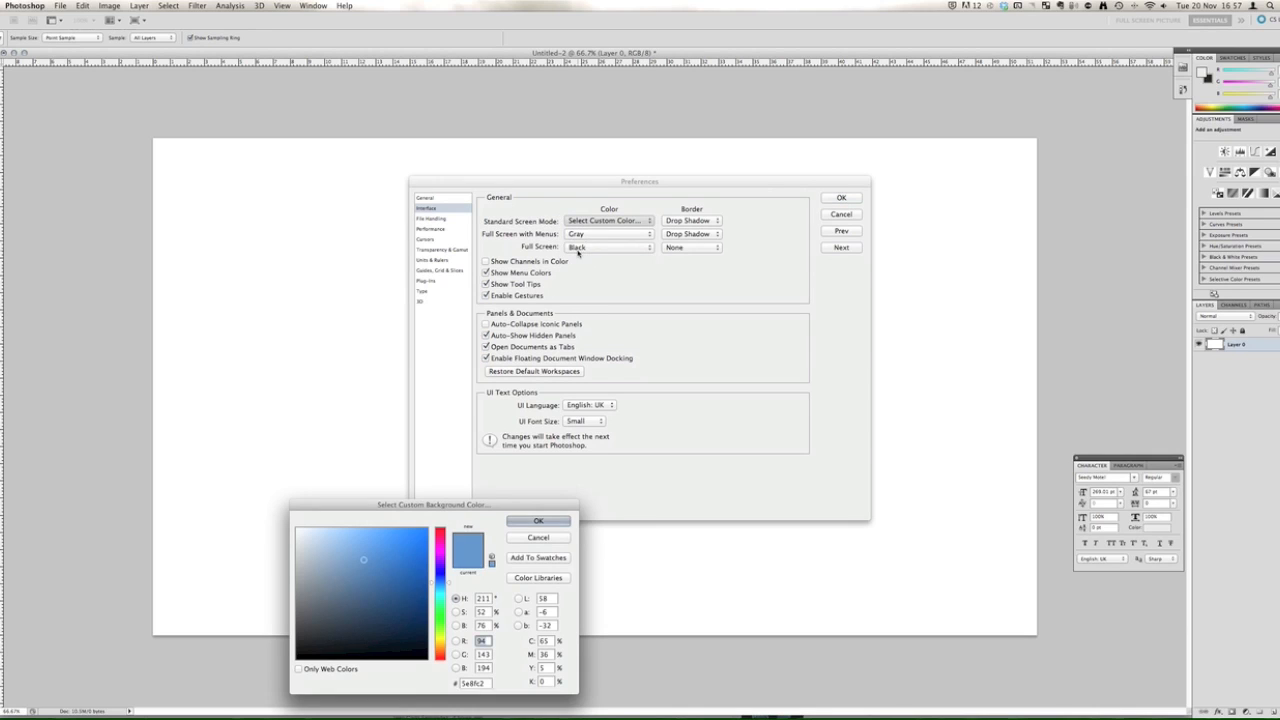
pyautogui.click(554, 540)
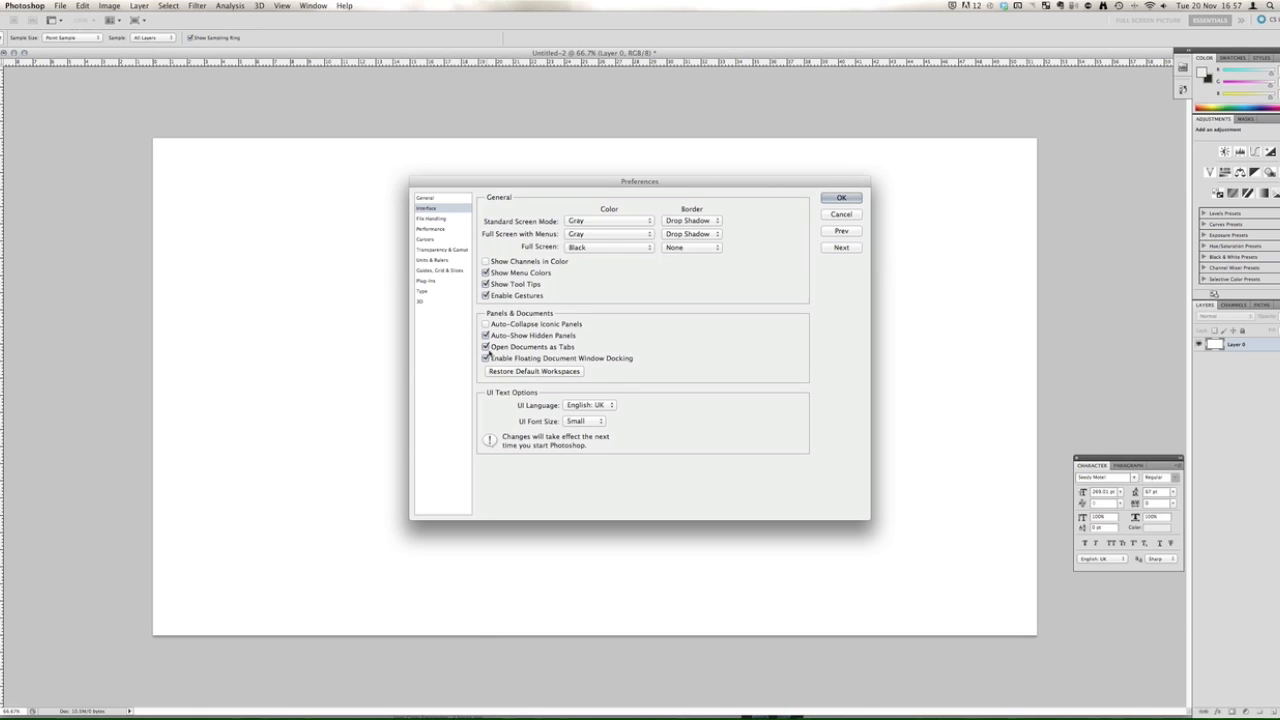
# Set the UI Font Size to Medium and apply the preferences
pyautogui.click(610, 406)
pyautogui.click(603, 427)
pyautogui.click(598, 424)
pyautogui.click(592, 431)
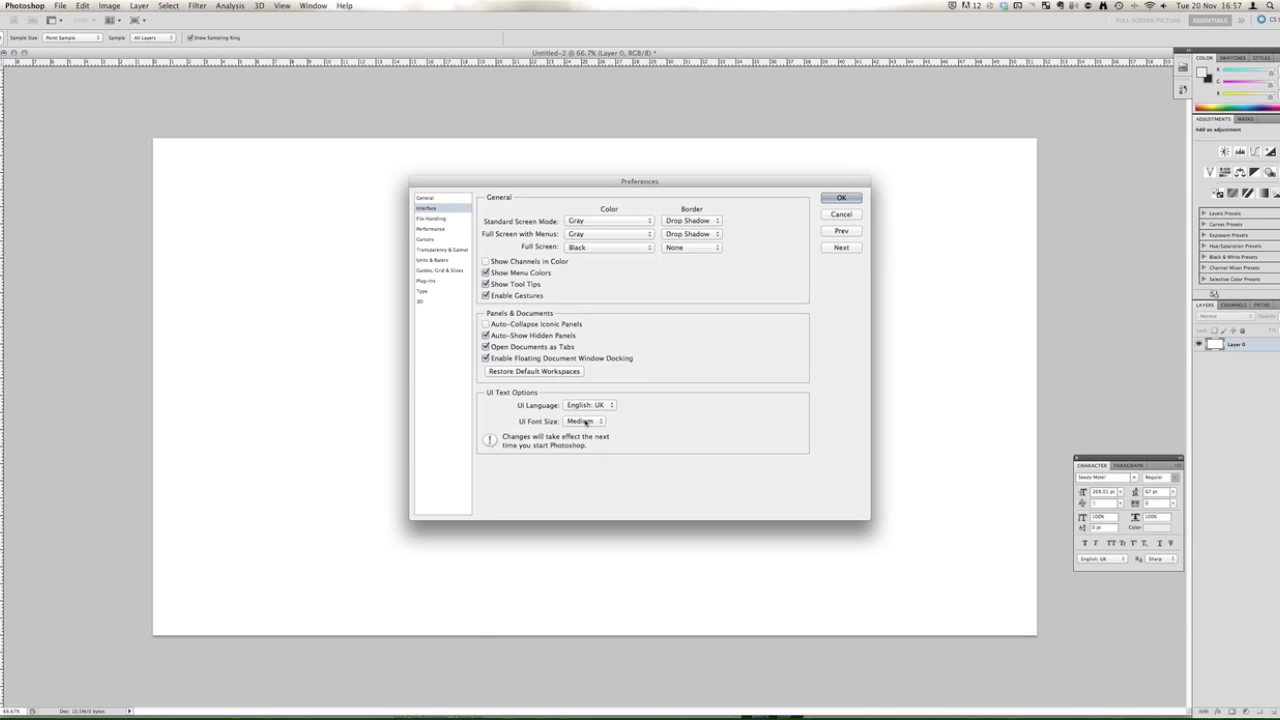
pyautogui.click(830, 198)
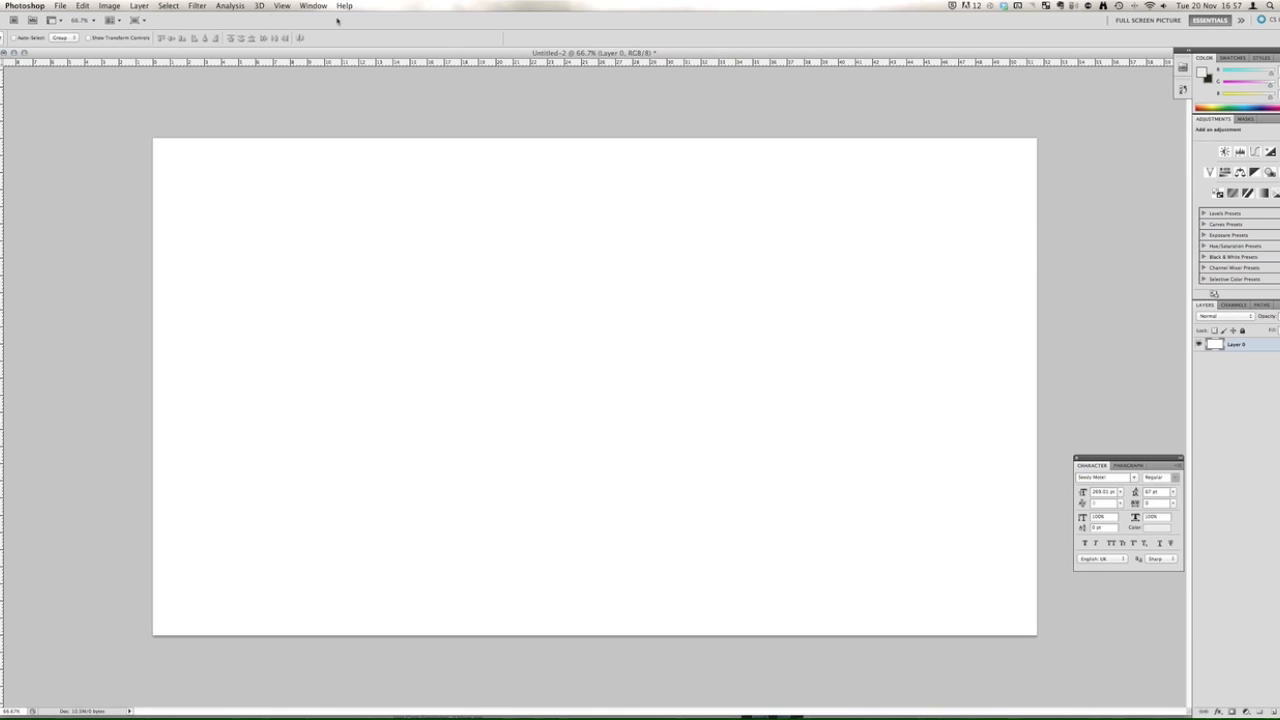
# Reopen the Interface preferences and set the UI Font Size to Small
pyautogui.click(46, 6)
pyautogui.moveTo(62, 42)
pyautogui.click(130, 57)
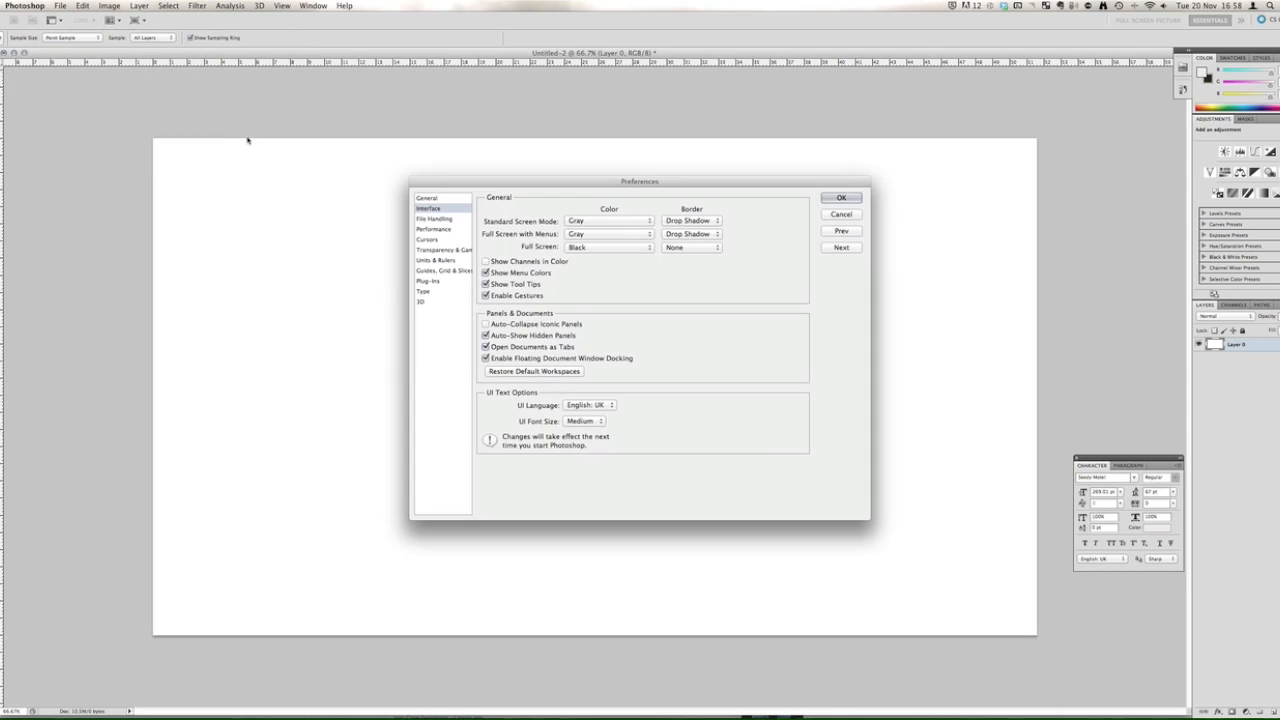
pyautogui.click(585, 421)
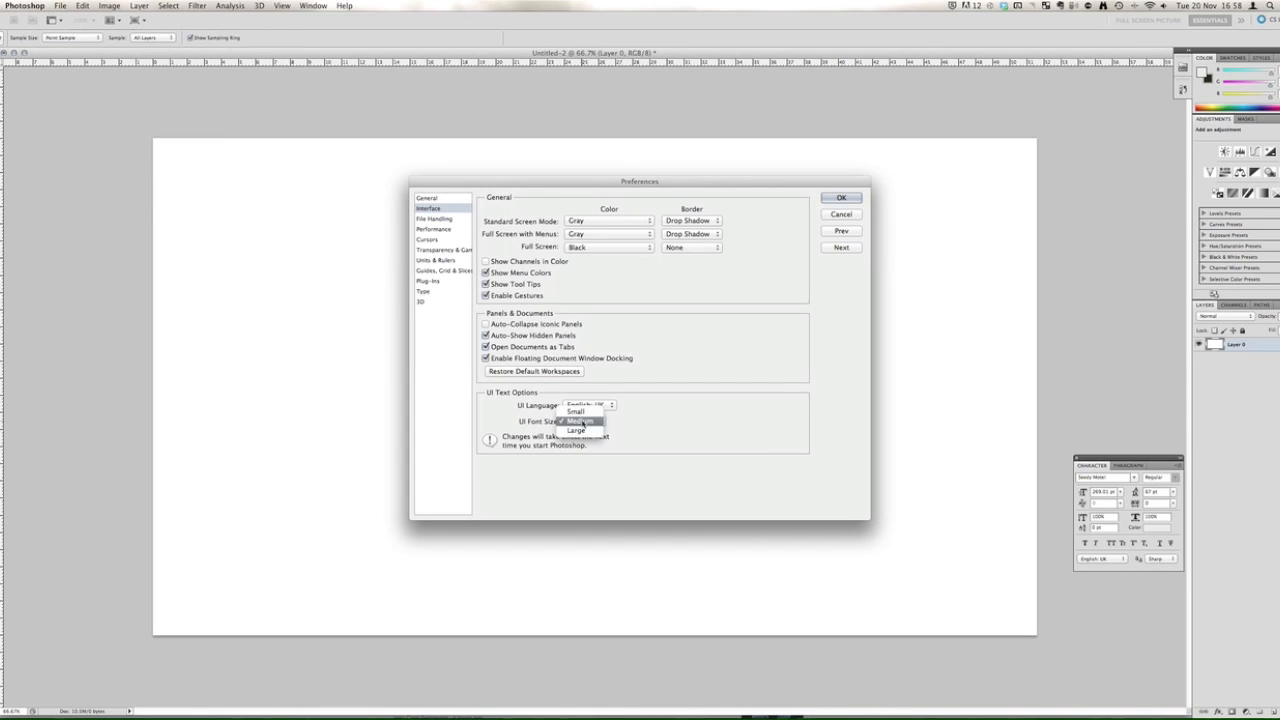
pyautogui.click(583, 460)
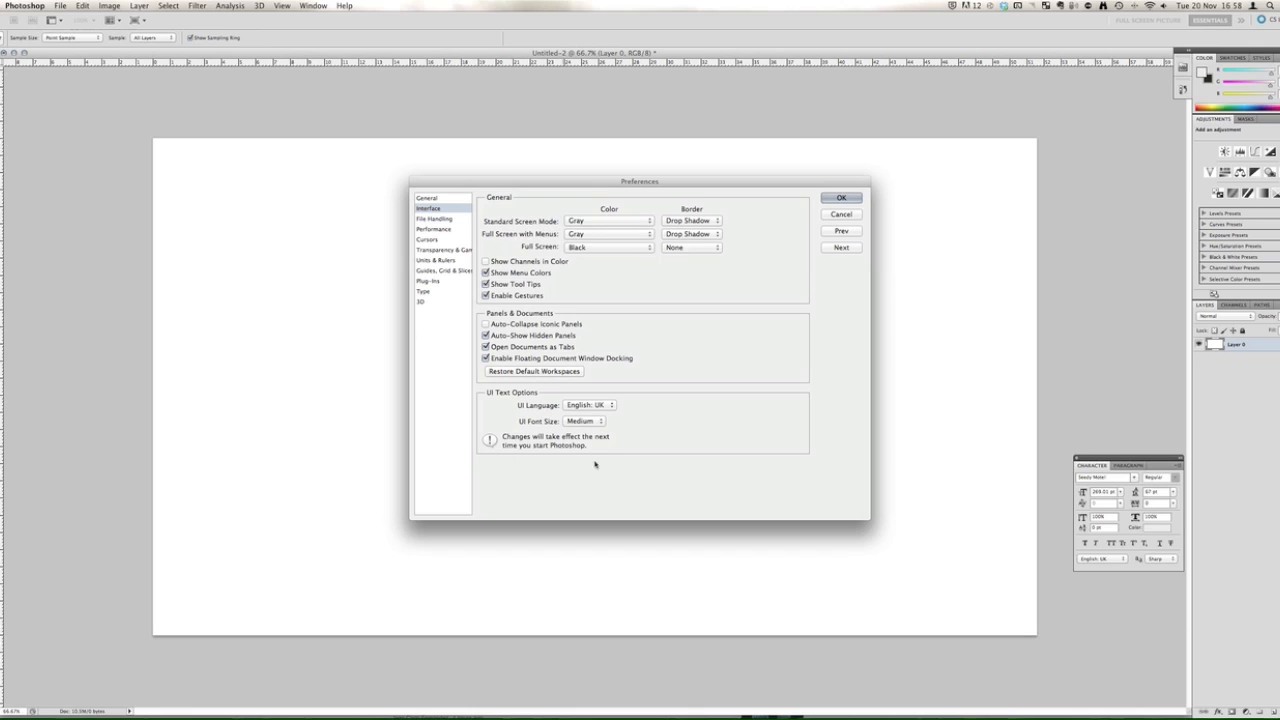
pyautogui.click(582, 422)
pyautogui.click(576, 411)
# In the File Handling preferences, review the Image Previews options and set the recent file list to contain 20 files
pyautogui.click(450, 219)
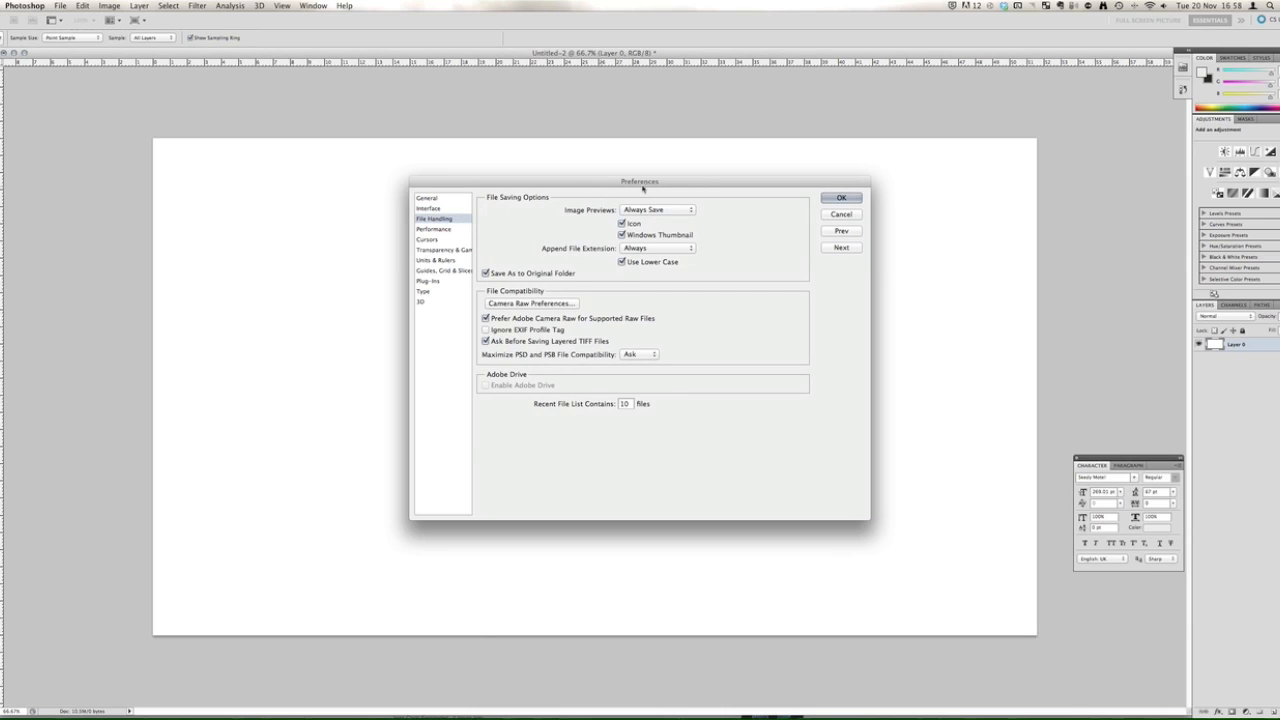
pyautogui.click(660, 211)
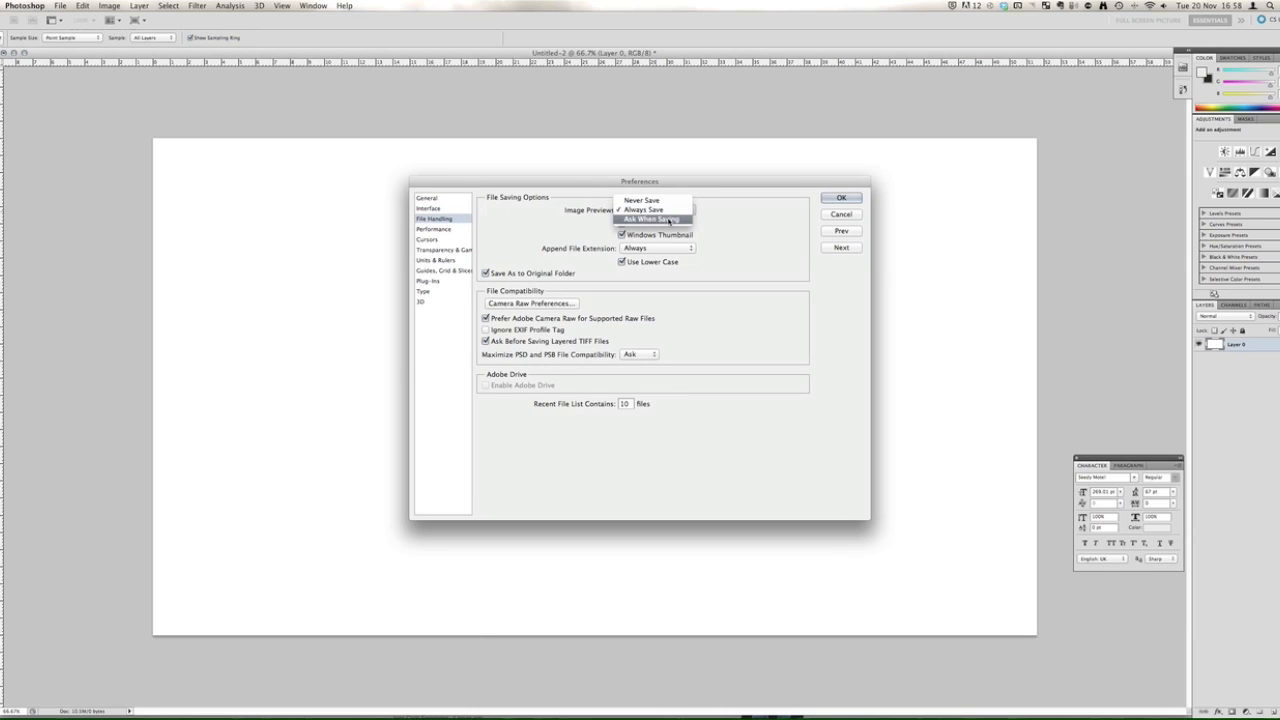
pyautogui.click(669, 212)
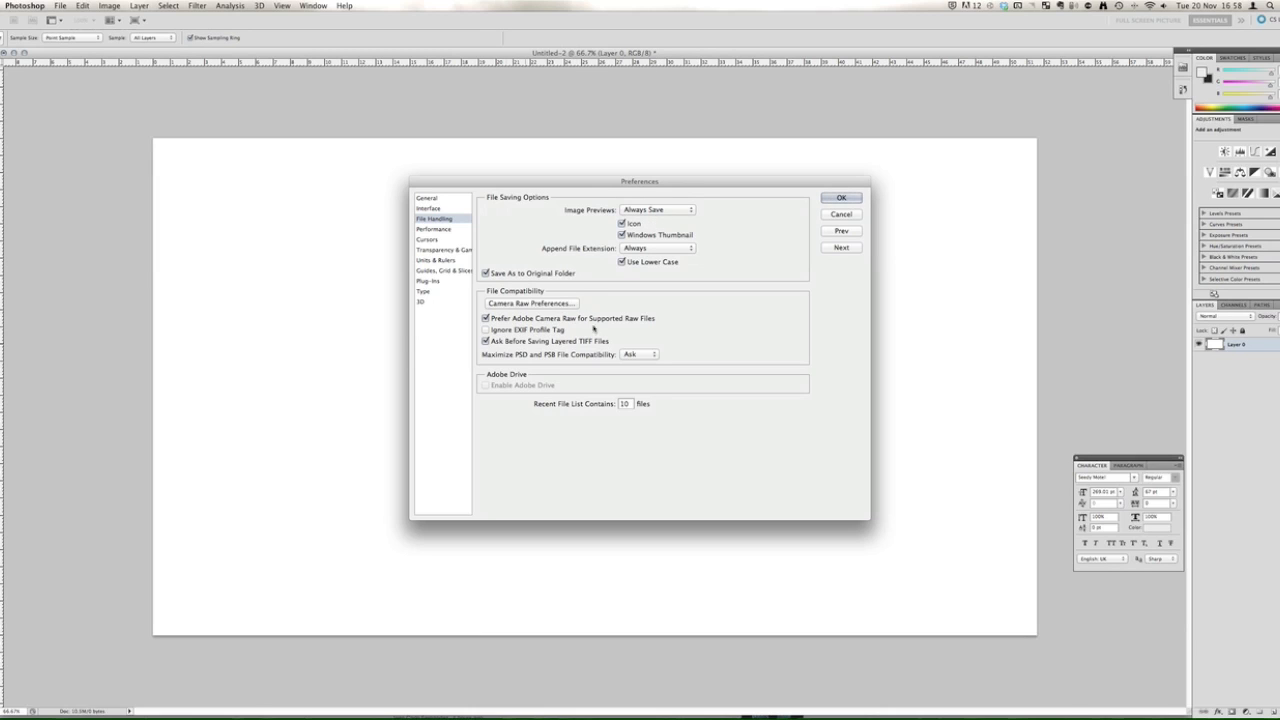
pyautogui.click(629, 405)
pyautogui.write('20')
pyautogui.click(60, 6)
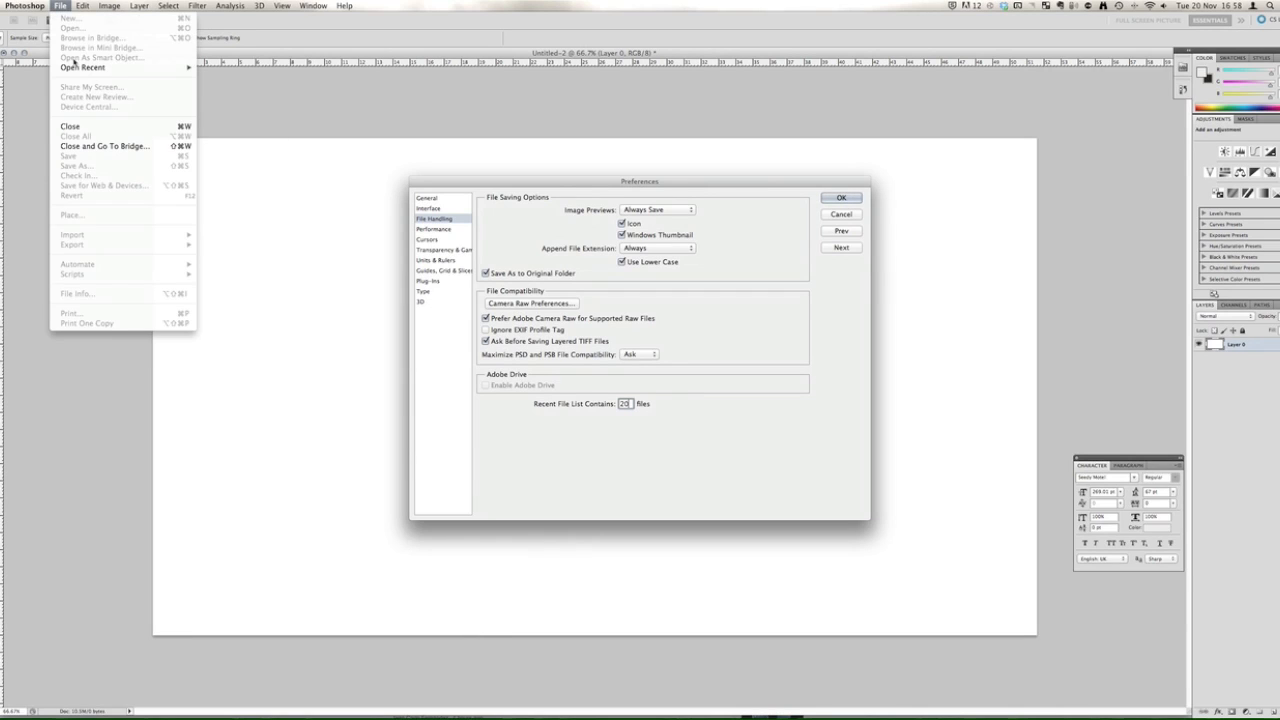
pyautogui.click(642, 418)
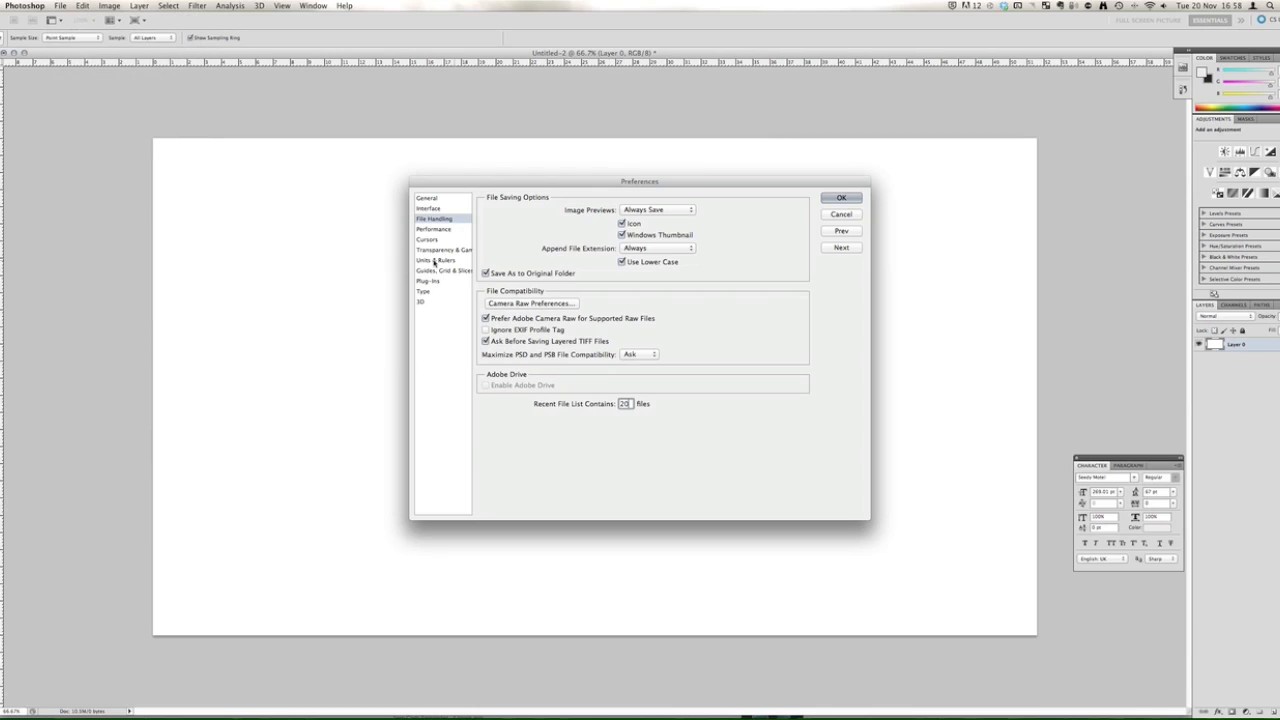
# In the Performance preferences, set the memory Photoshop may use to 10315 MB (71%)
pyautogui.click(426, 230)
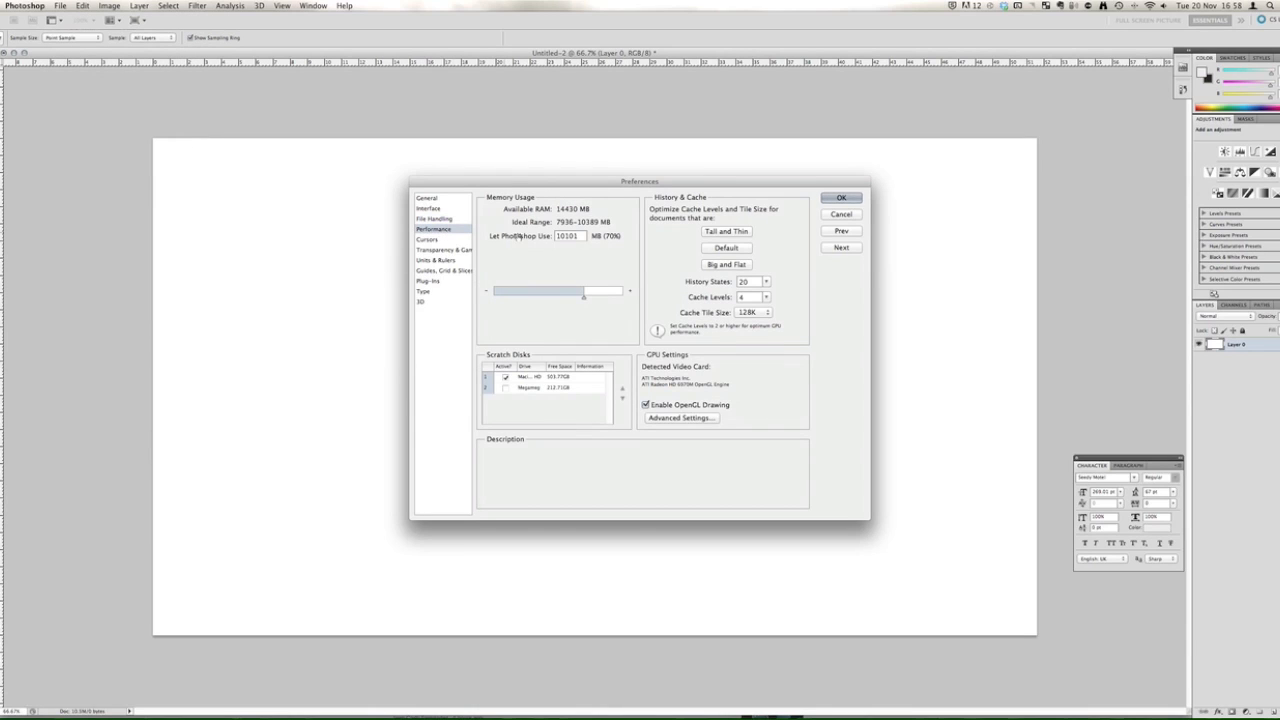
pyautogui.click(576, 236)
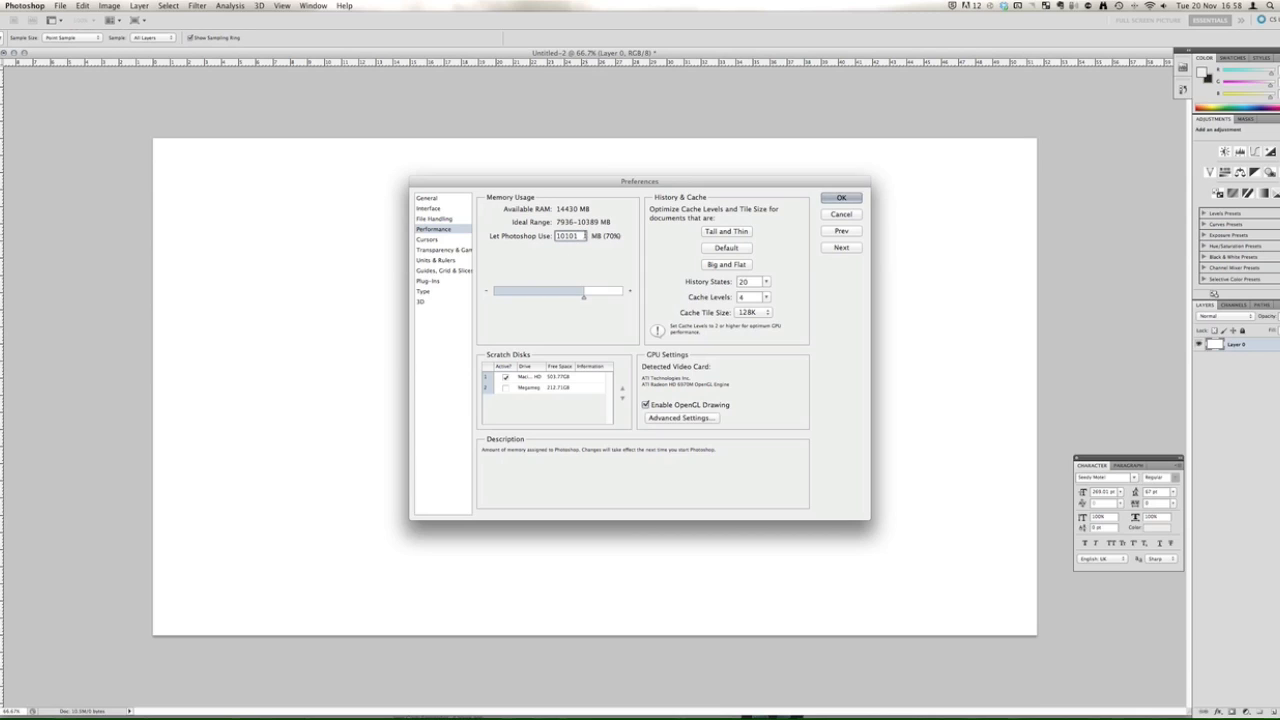
pyautogui.moveTo(583, 237); pyautogui.dragTo(556, 236)
pyautogui.moveTo(585, 297)
pyautogui.mouseDown()
pyautogui.moveTo(543, 300)
pyautogui.moveTo(589, 297)
pyautogui.moveTo(563, 297)
pyautogui.moveTo(581, 305)
pyautogui.mouseUp()
pyautogui.moveTo(581, 305); pyautogui.dragTo(586, 304)
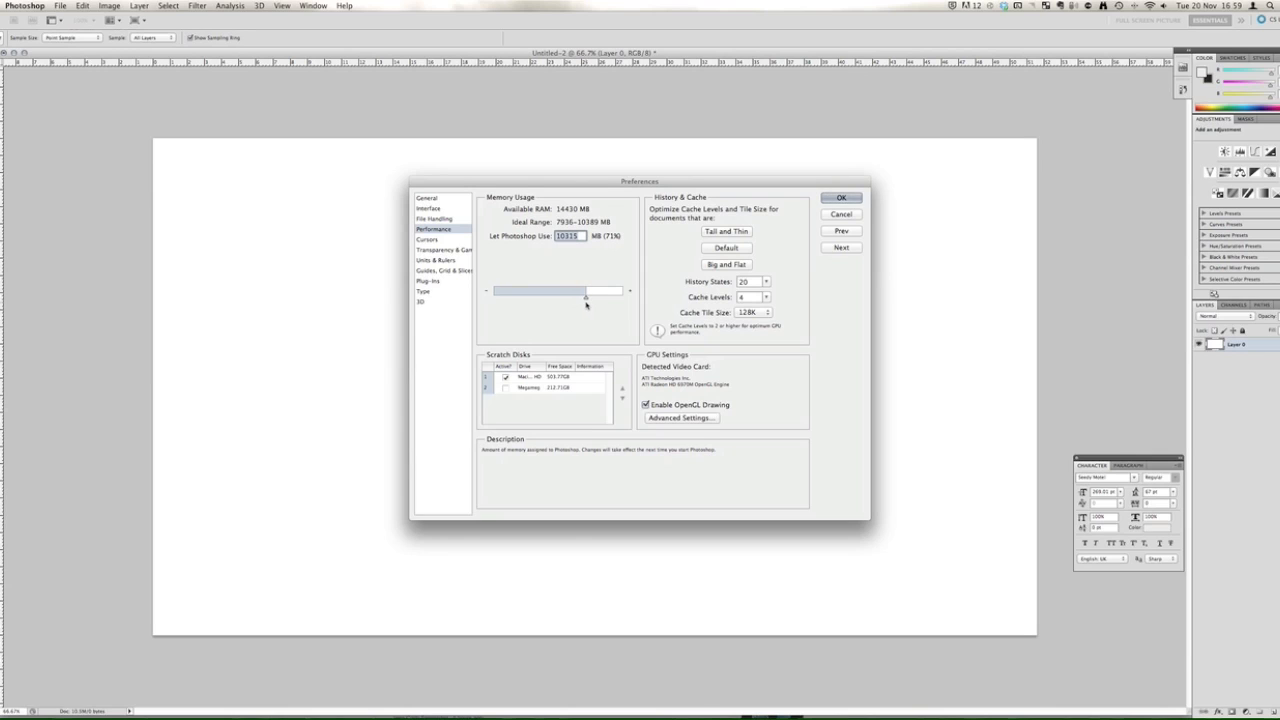
# In the Cursors preferences, change the brush preview color to dark red #973535
pyautogui.click(426, 240)
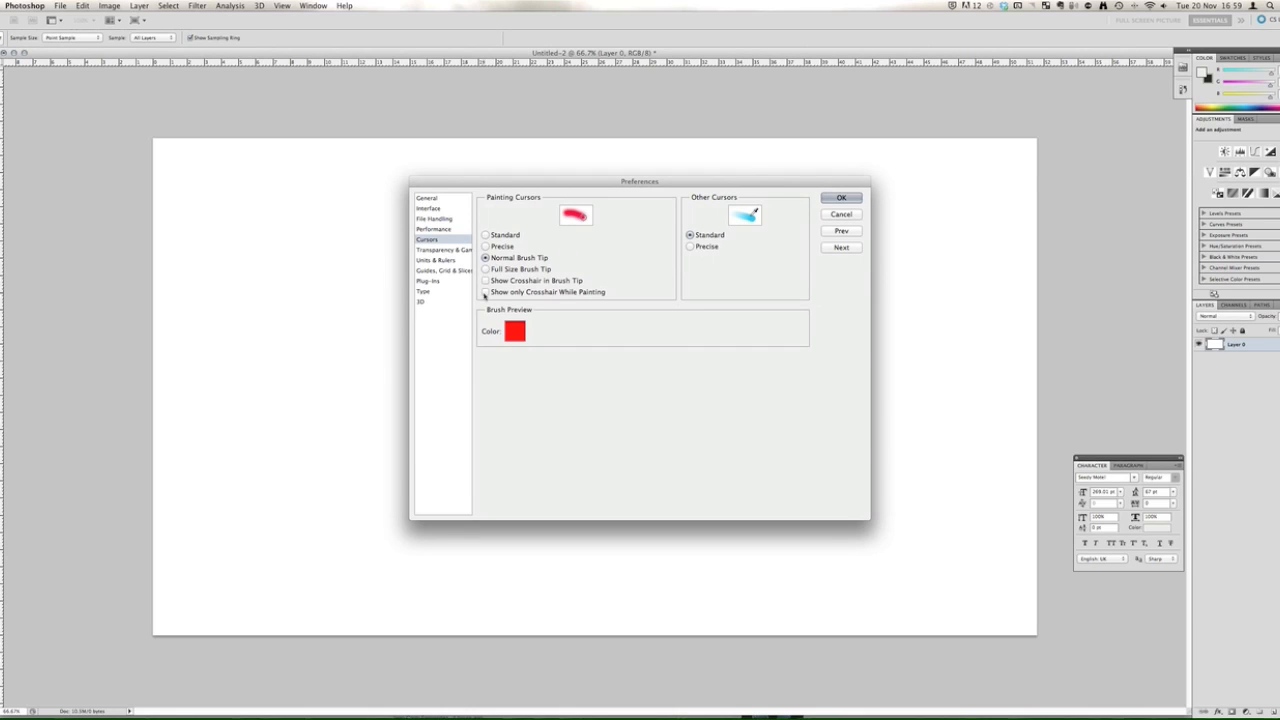
pyautogui.click(515, 333)
pyautogui.click(404, 588)
pyautogui.click(539, 538)
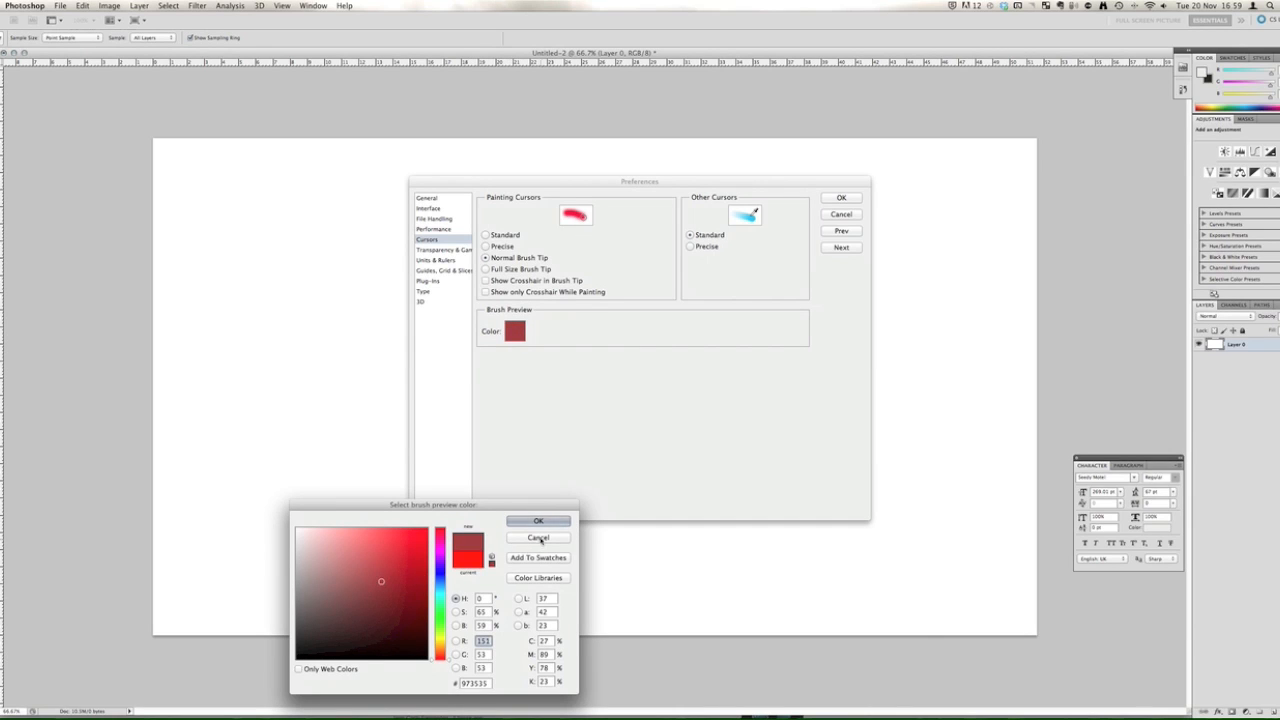
pyautogui.click(540, 522)
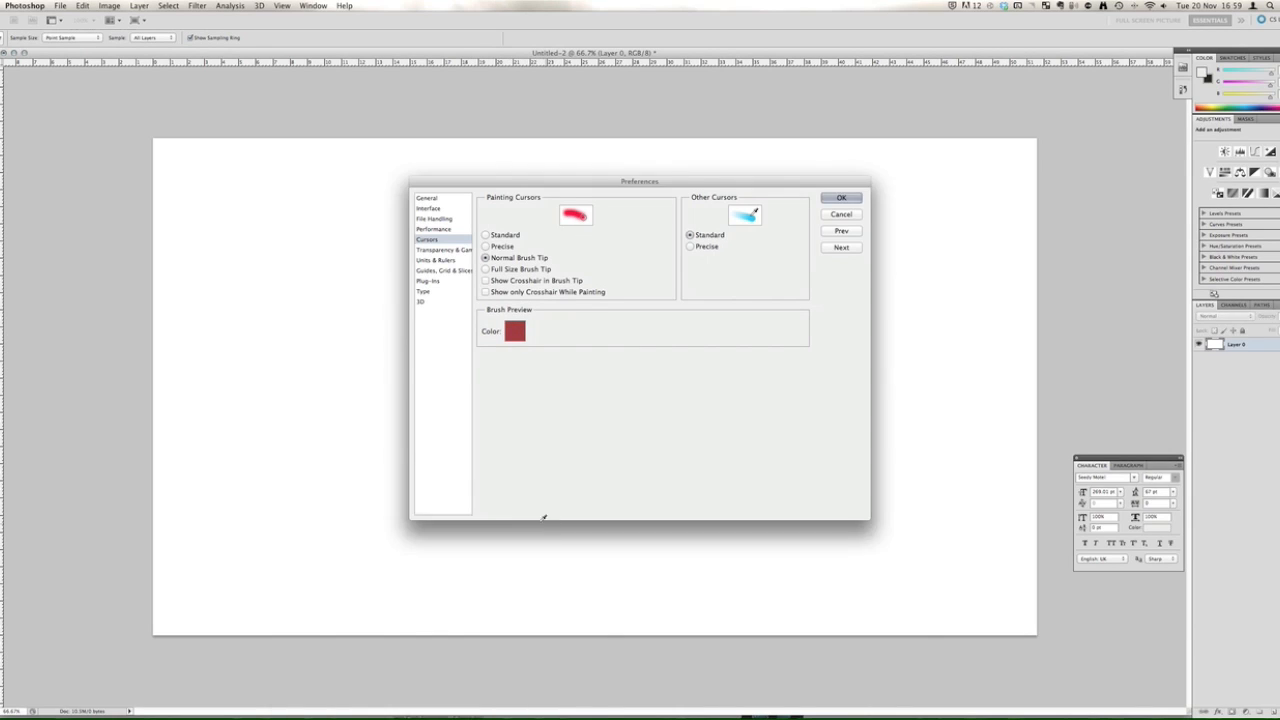
pyautogui.click(514, 331)
pyautogui.moveTo(381, 581); pyautogui.dragTo(399, 658)
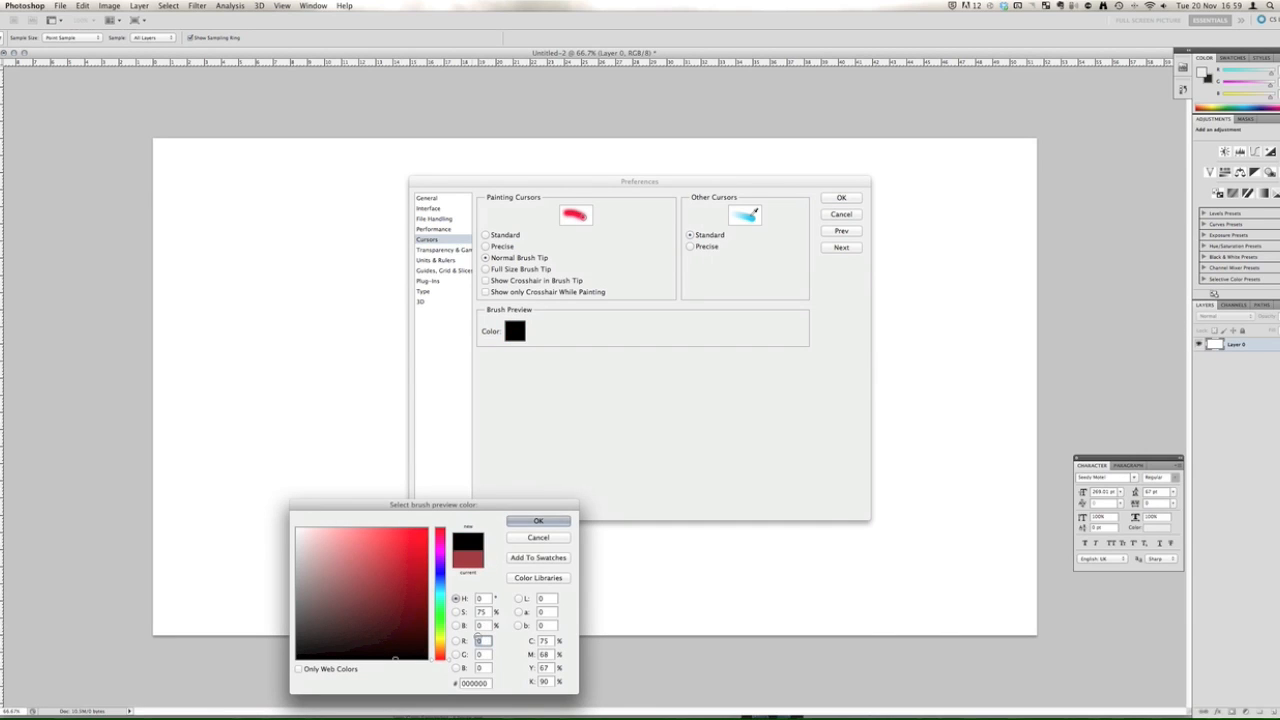
pyautogui.click(540, 537)
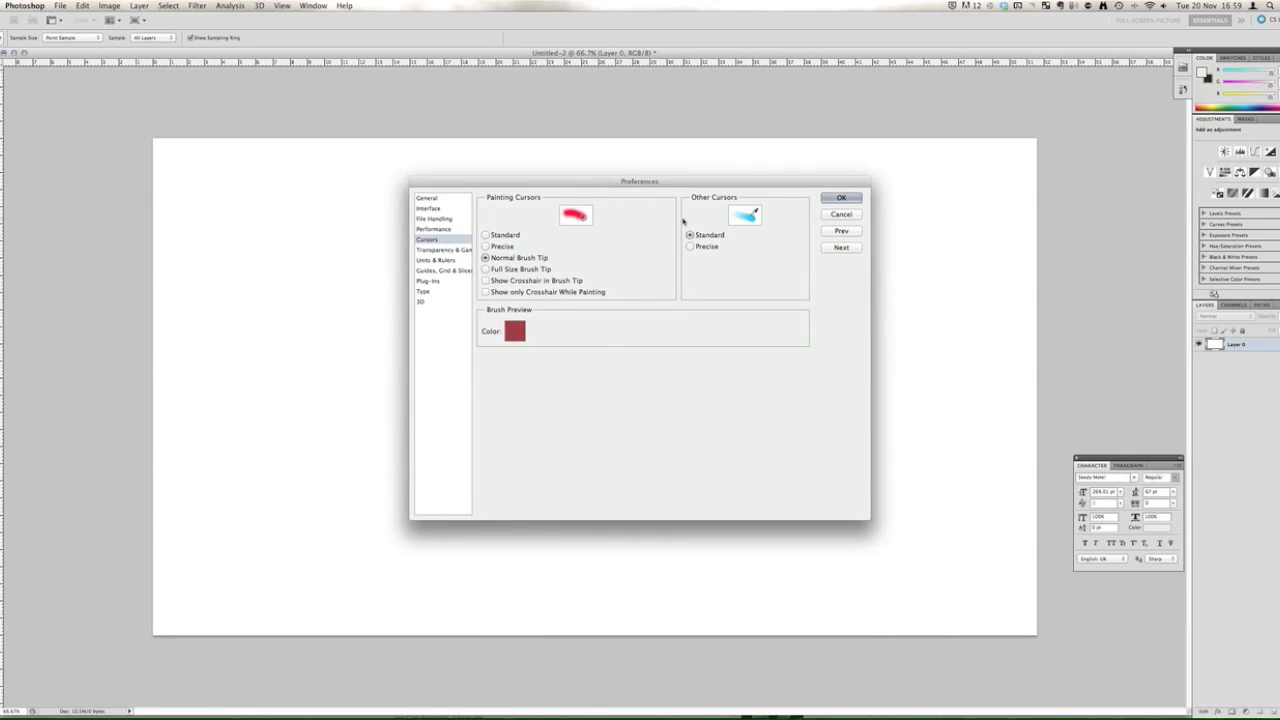
# In the Transparency & Gamut preferences, change the grey transparency grid color to light blue #4dadde and apply the preferences
pyautogui.click(430, 250)
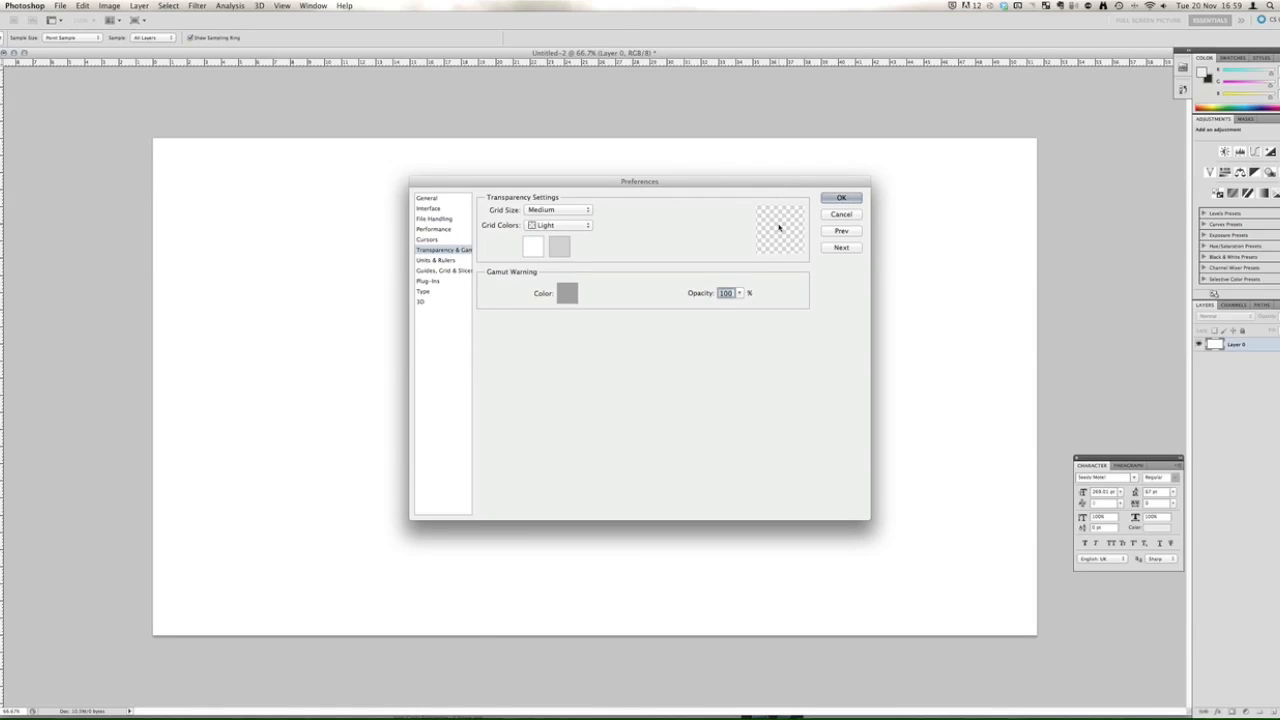
pyautogui.click(559, 246)
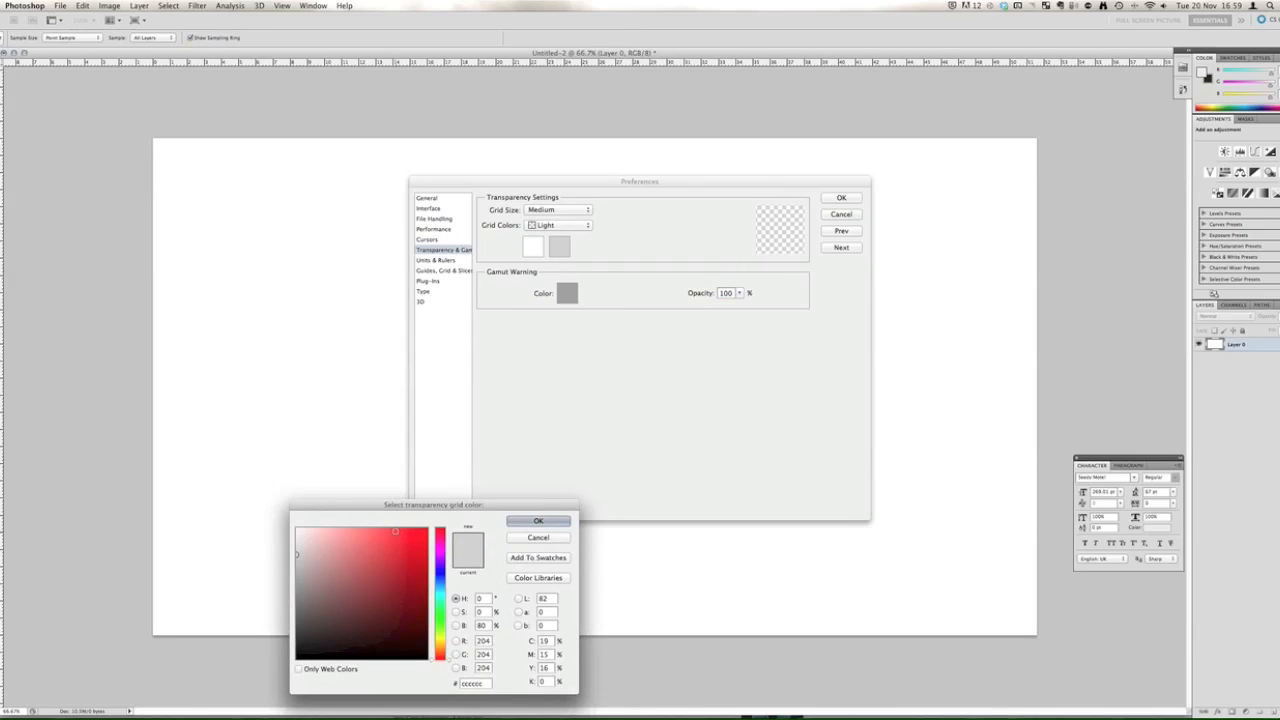
pyautogui.click(412, 538)
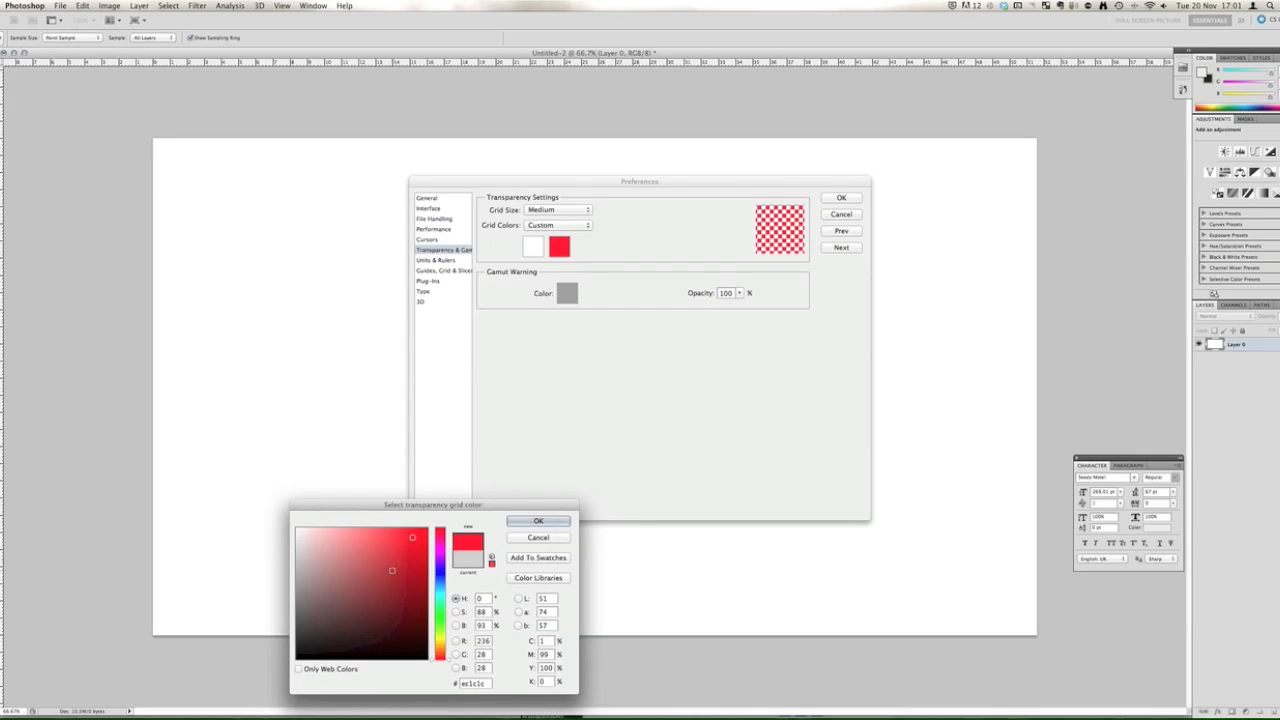
pyautogui.moveTo(447, 570); pyautogui.dragTo(446, 586)
pyautogui.click(406, 556)
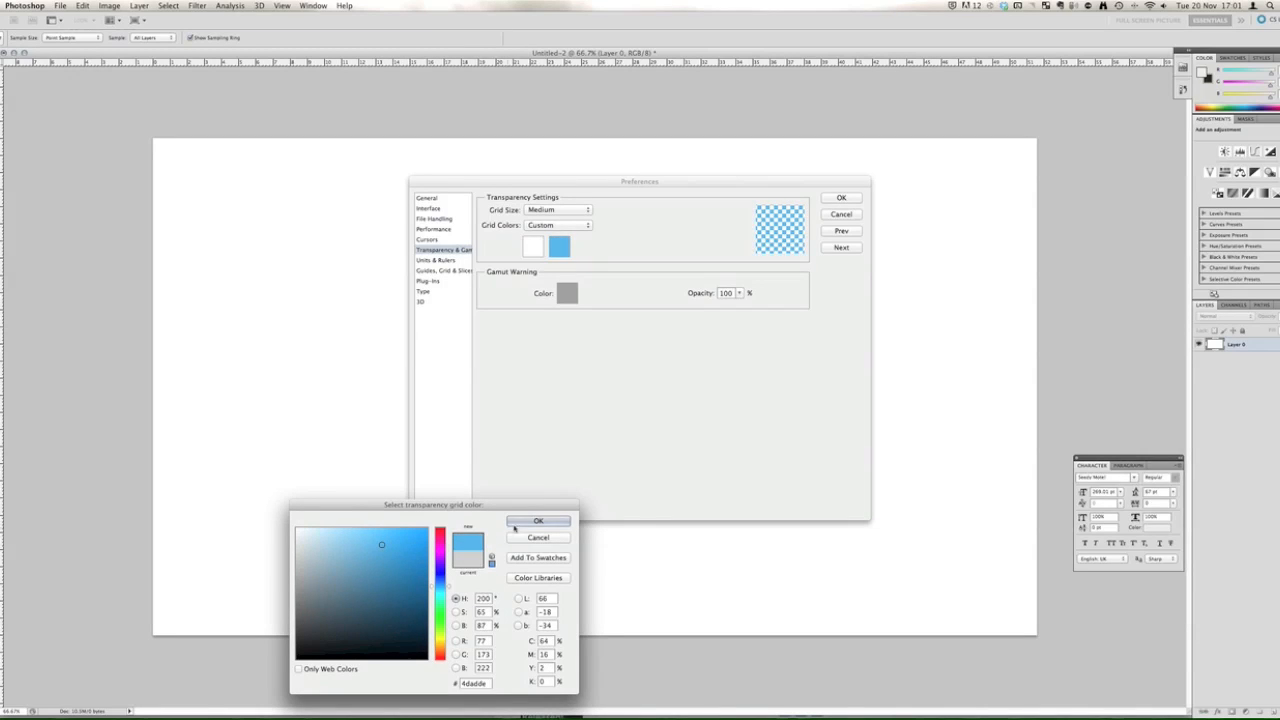
pyautogui.click(533, 520)
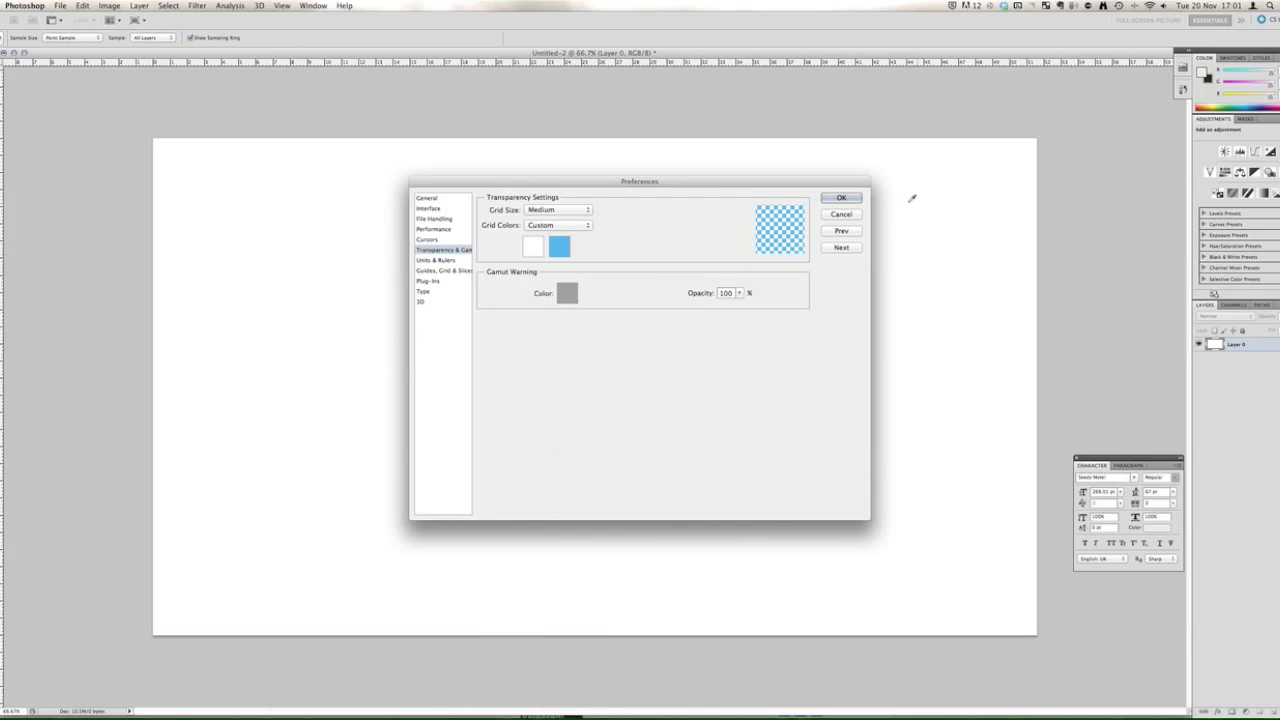
pyautogui.click(841, 198)
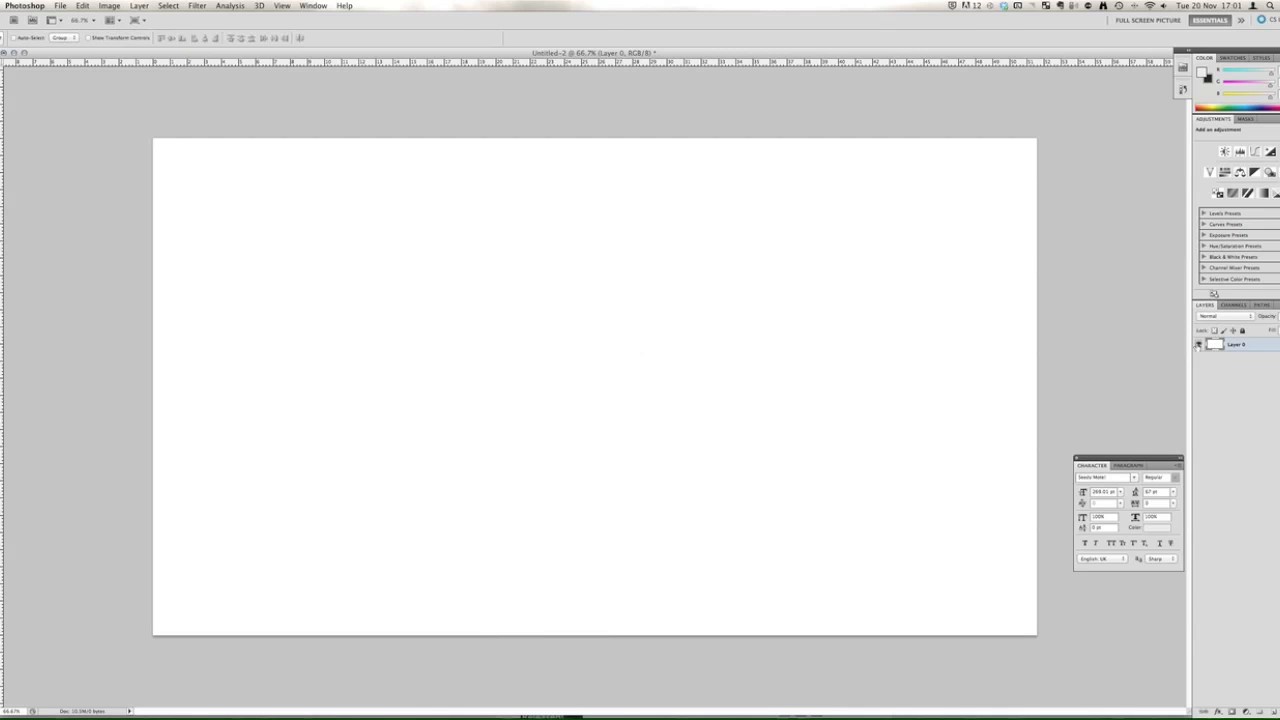
# Hide and reshow Layer 0, and shrink it and move it toward the canvas's upper-left area to expose the transparency grid
pyautogui.click(1198, 344)
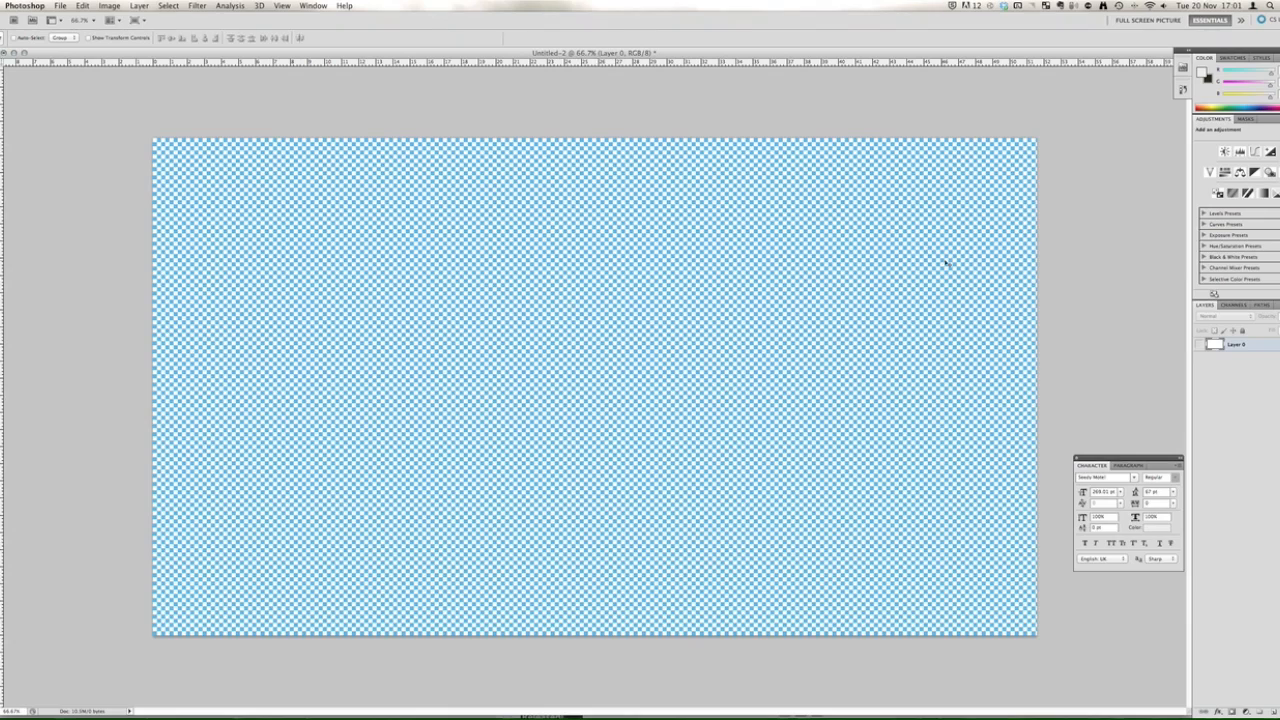
pyautogui.click(1199, 345)
pyautogui.press('super+t')
pyautogui.moveTo(153, 138); pyautogui.dragTo(537, 348)
pyautogui.click(494, 37)
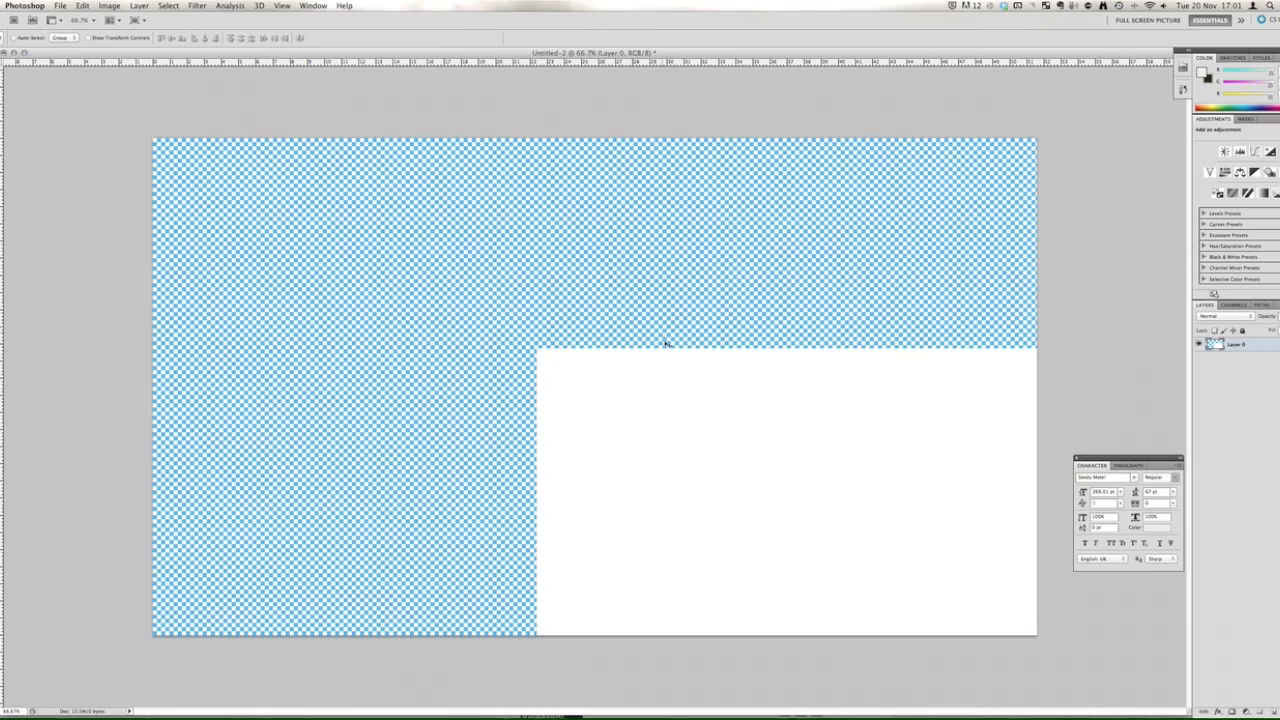
pyautogui.moveTo(690, 403); pyautogui.dragTo(509, 245)
# Open the Transparency & Gamut preferences
pyautogui.click(25, 5)
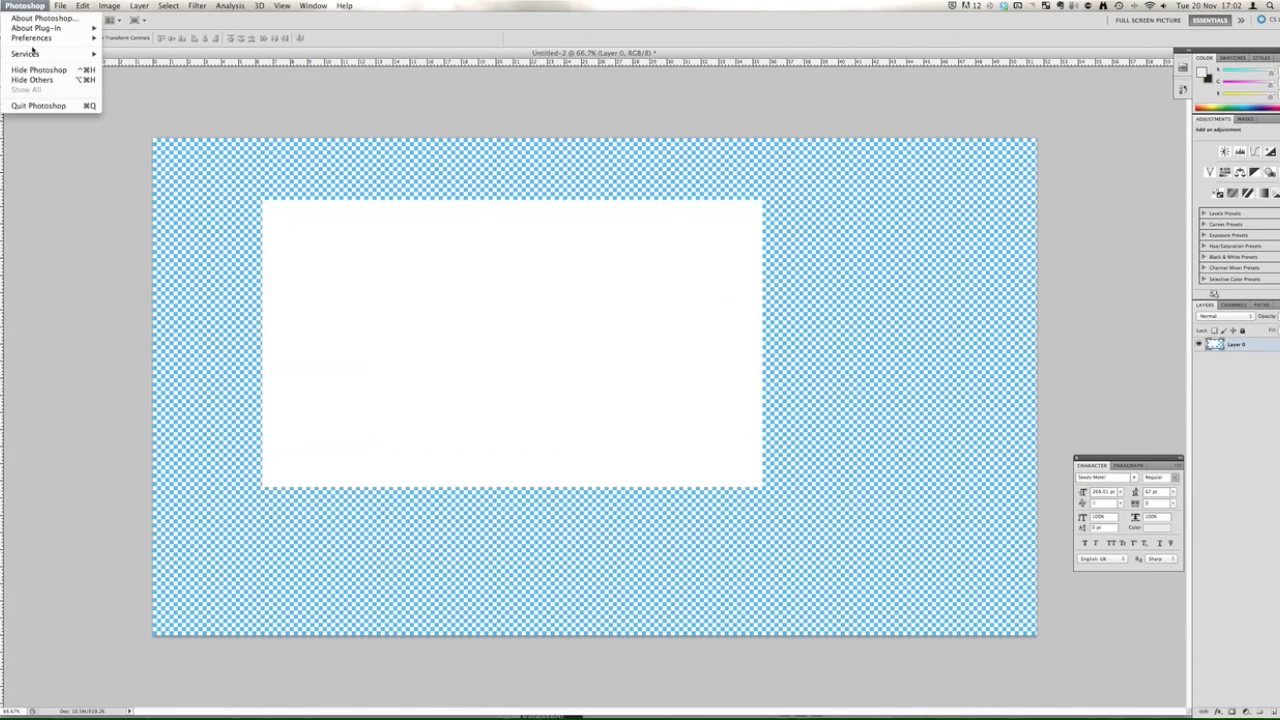
pyautogui.moveTo(45, 37)
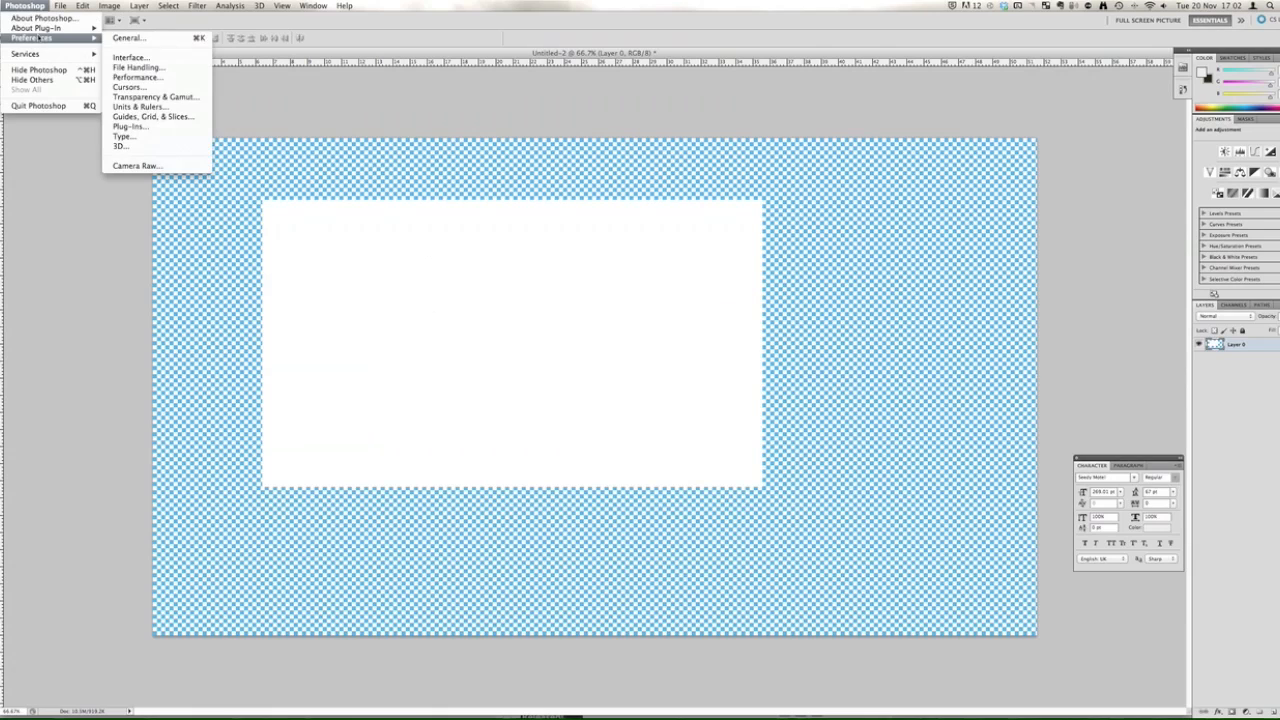
pyautogui.click(155, 96)
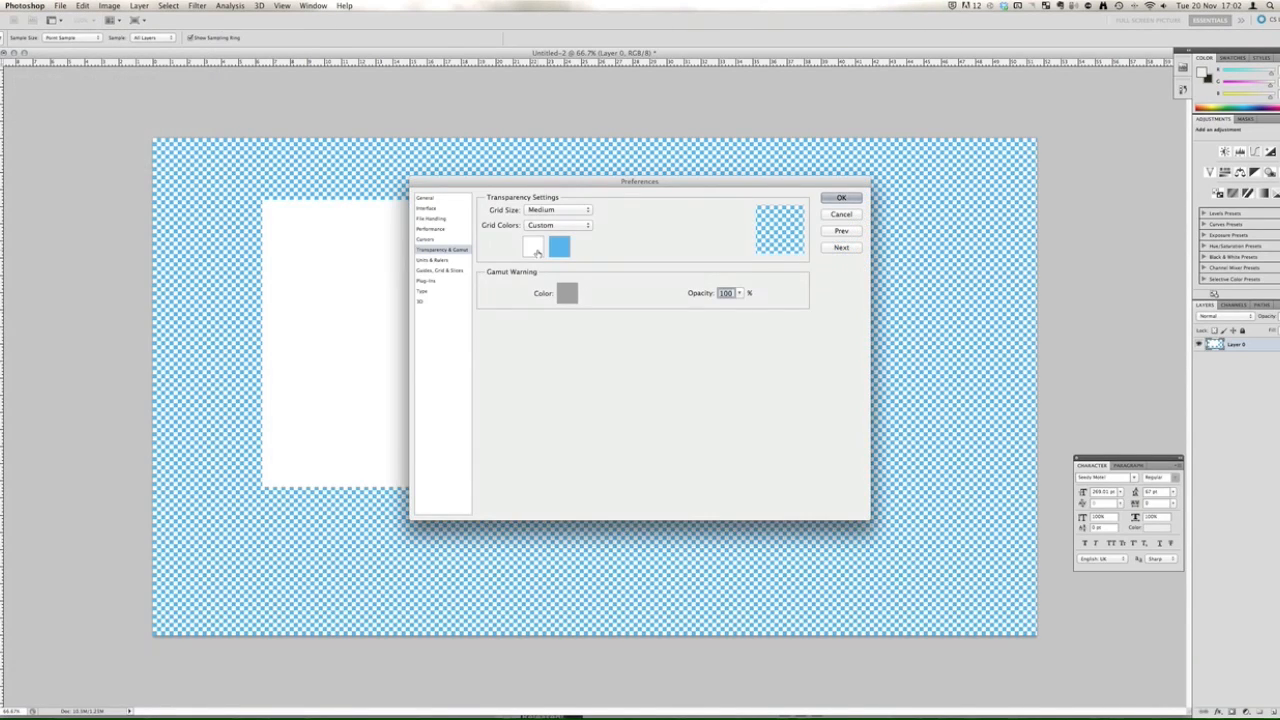
# Try black #000000 in place of the white transparency grid color, and restore white
pyautogui.click(533, 246)
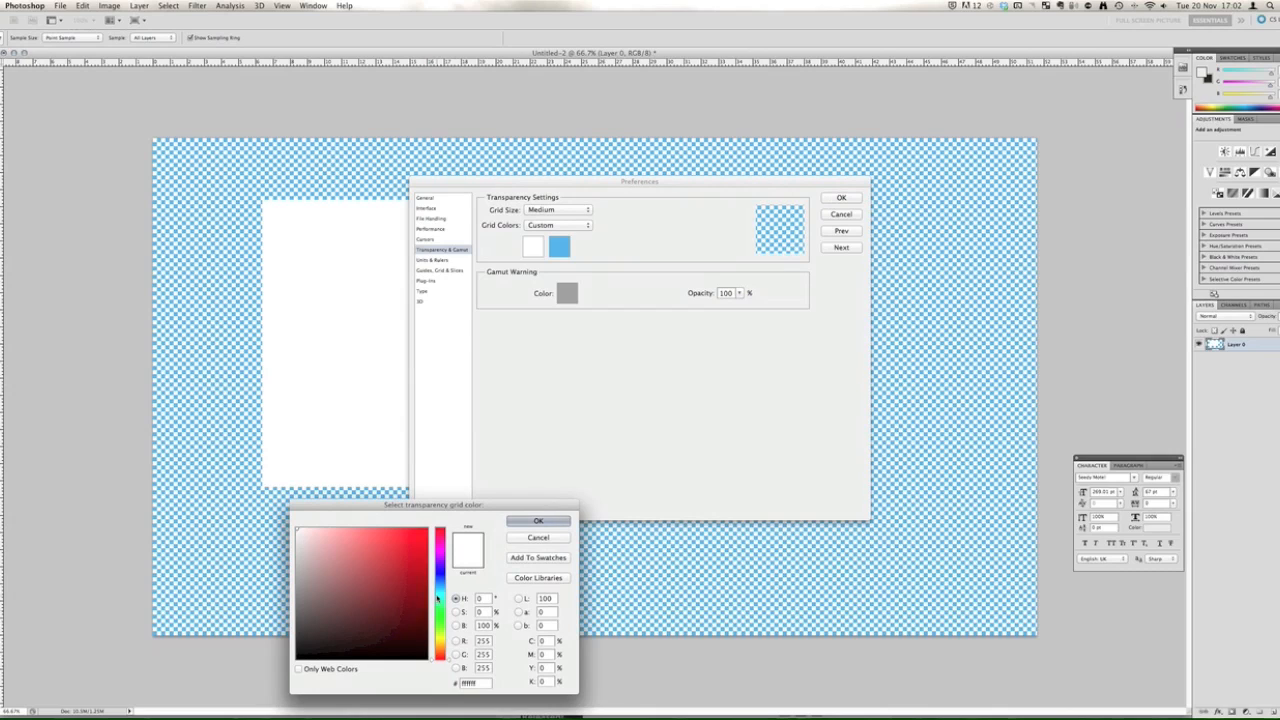
pyautogui.moveTo(366, 586); pyautogui.dragTo(294, 710)
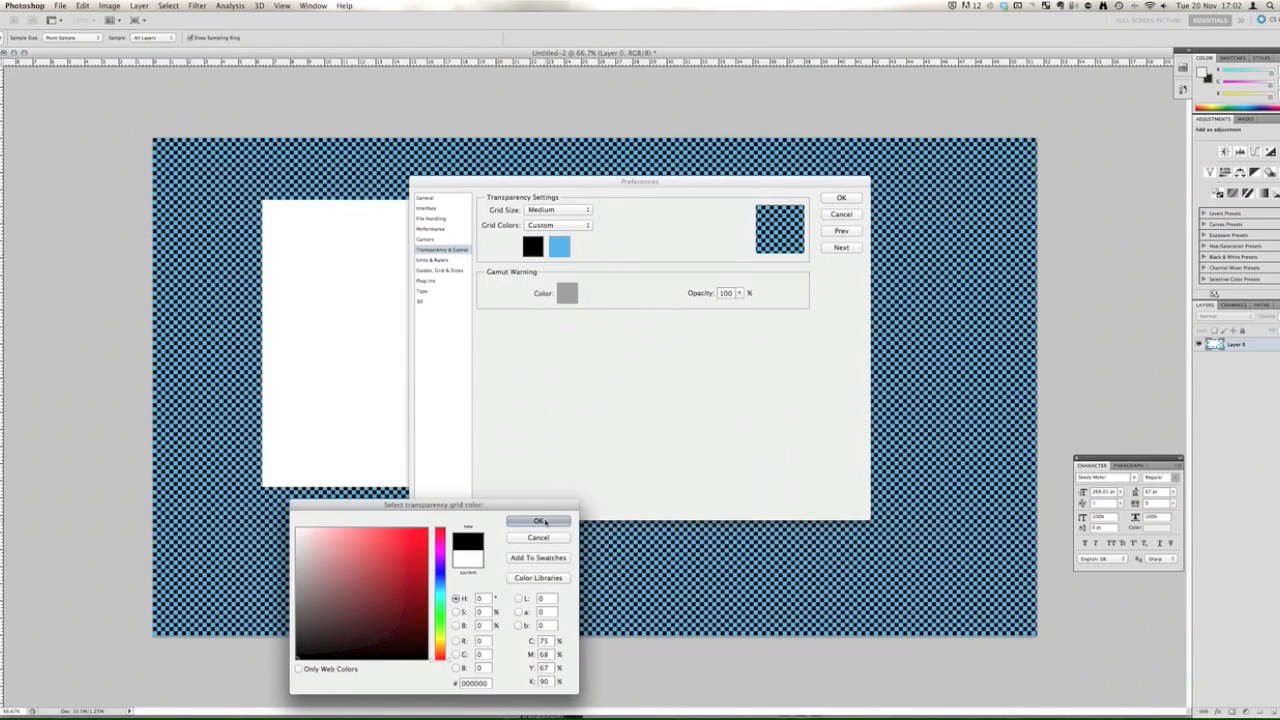
pyautogui.click(368, 575)
pyautogui.click(468, 560)
pyautogui.click(556, 520)
# Change the blue transparency grid color to light grey #b6b6b6
pyautogui.click(559, 247)
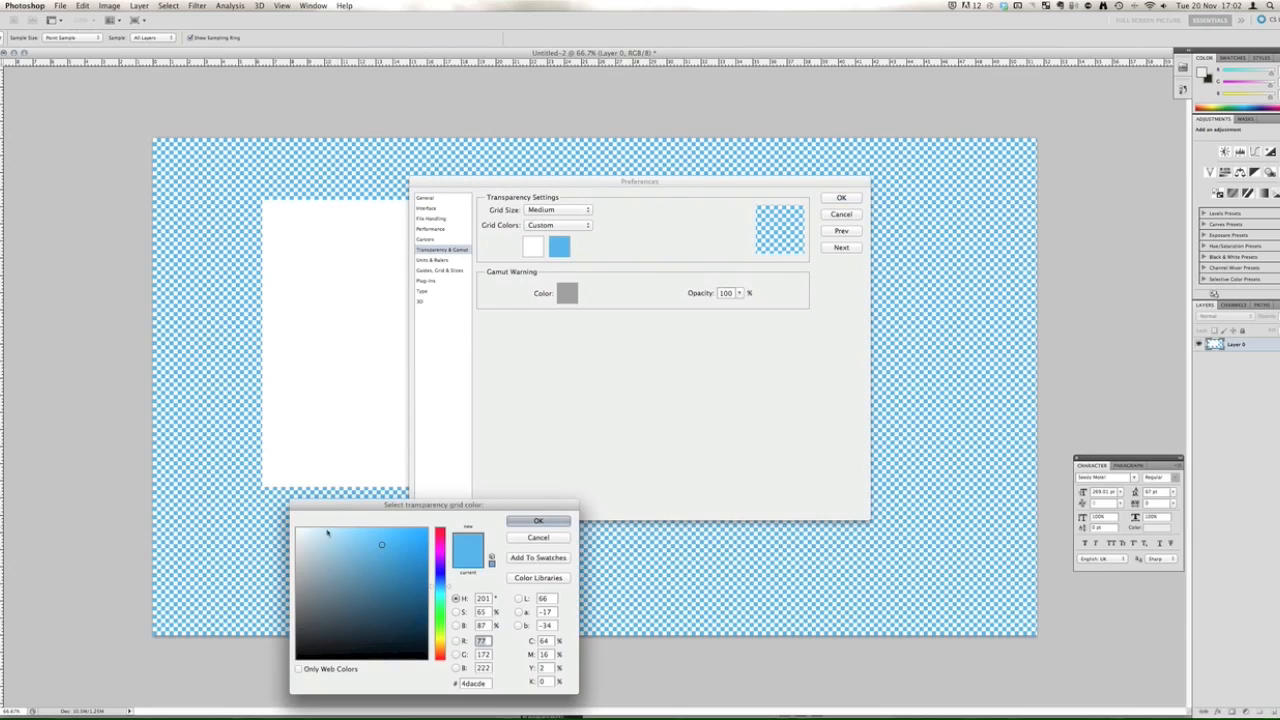
pyautogui.click(295, 564)
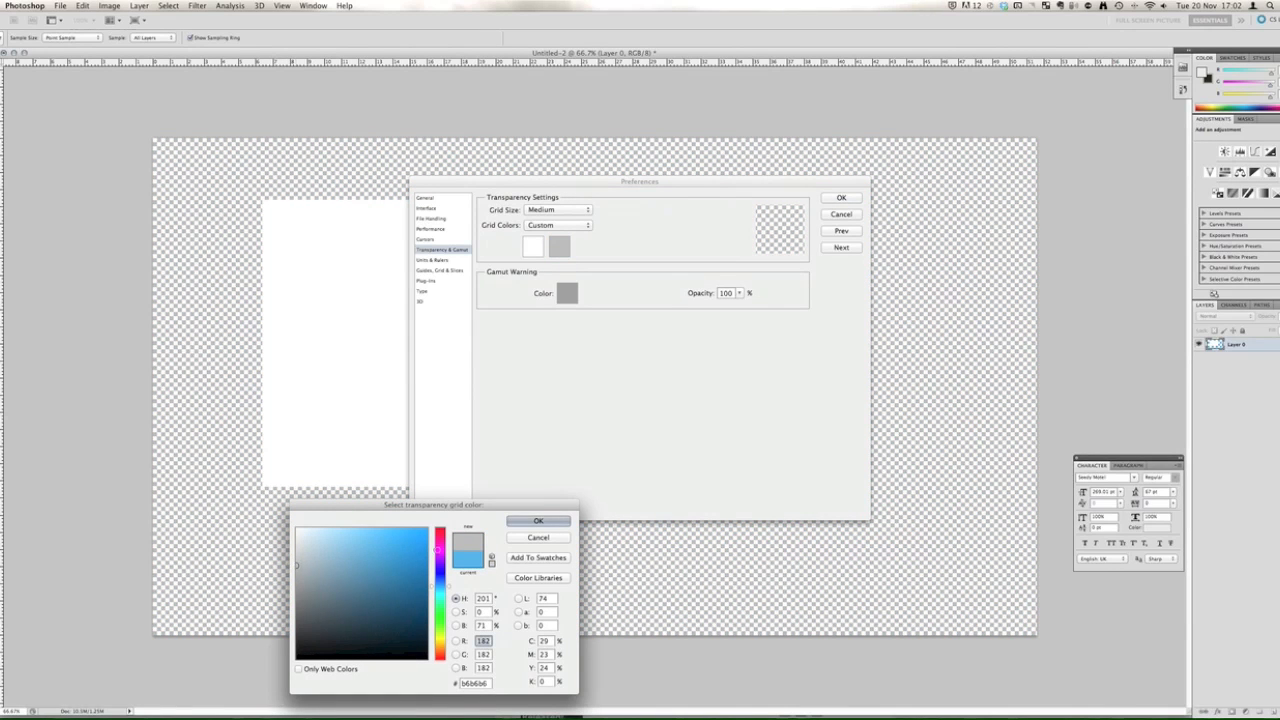
pyautogui.click(538, 521)
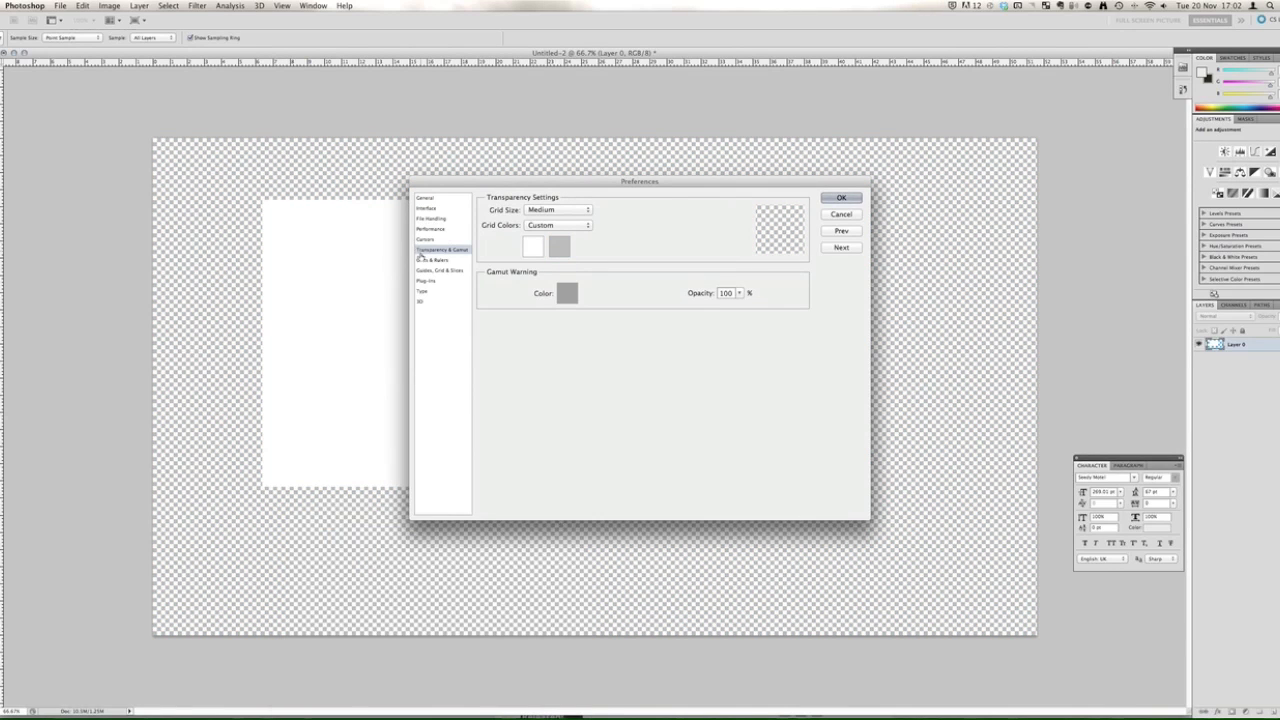
# In the Units & Rulers preferences, set the ruler units to pixels
pyautogui.click(421, 260)
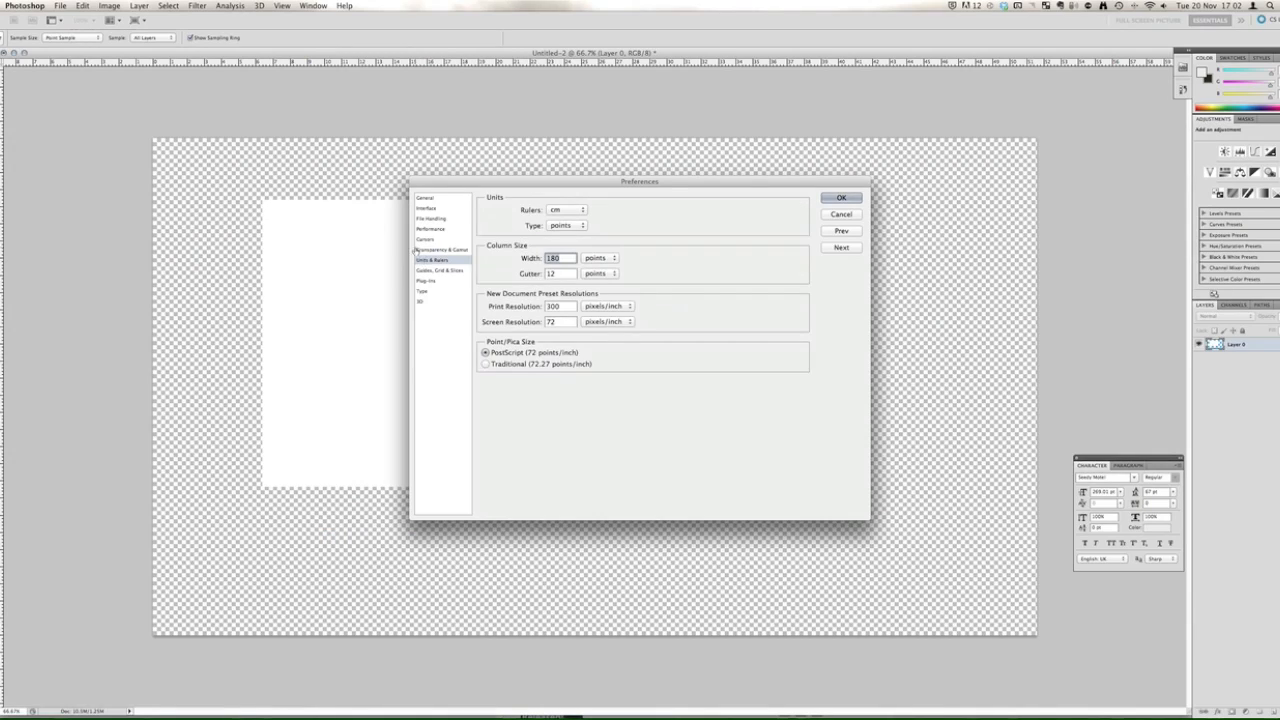
pyautogui.click(564, 210)
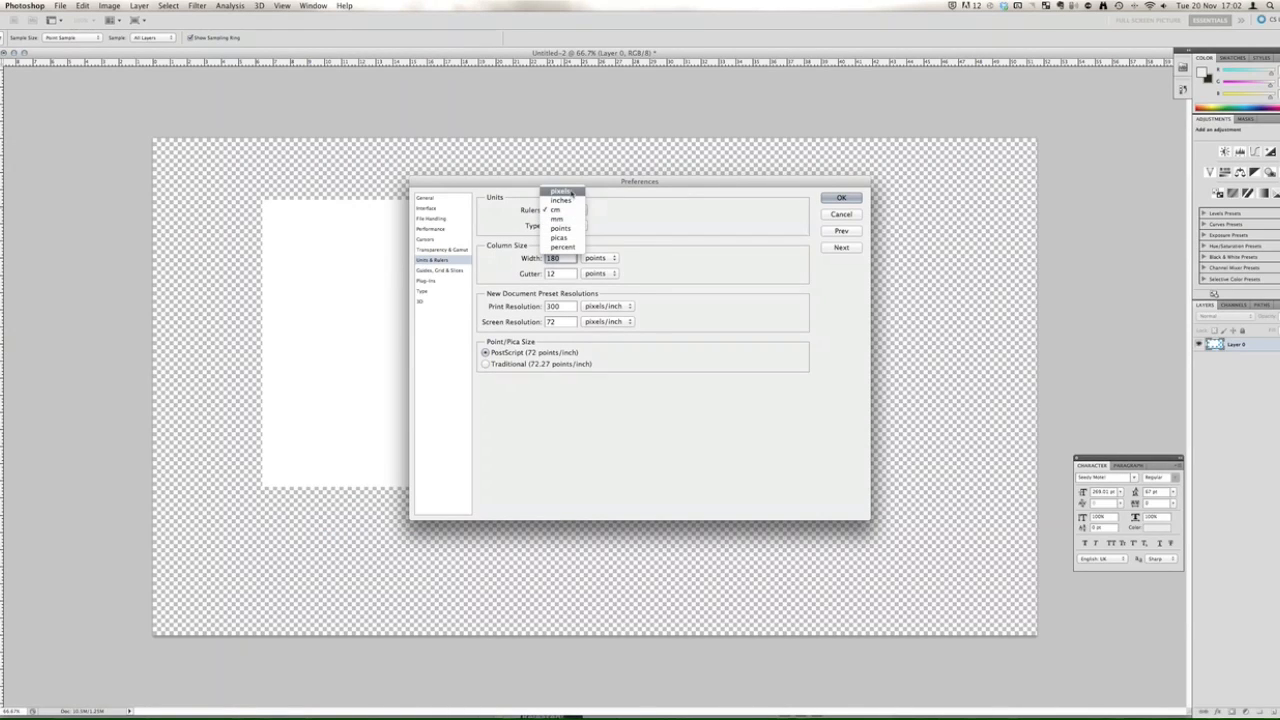
pyautogui.click(562, 191)
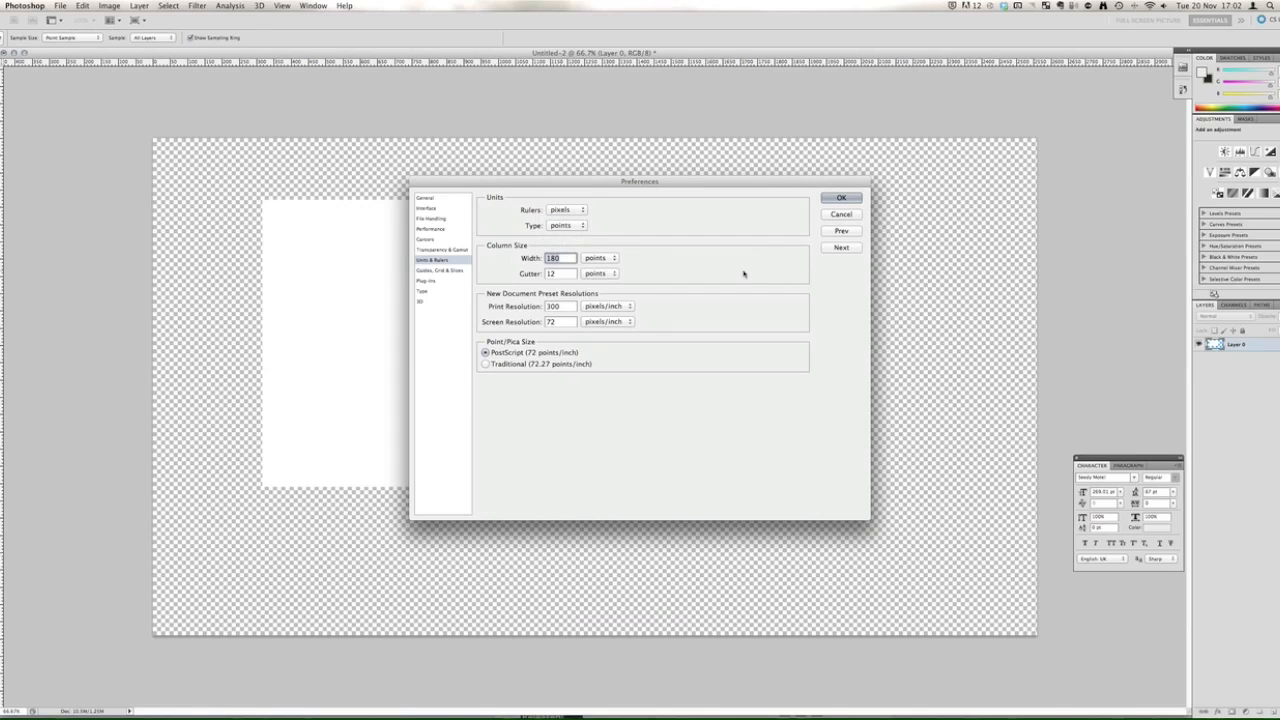
# In the Guides, Grid & Slices preferences, set the guide color to Black and apply the preferences
pyautogui.click(441, 271)
pyautogui.click(575, 214)
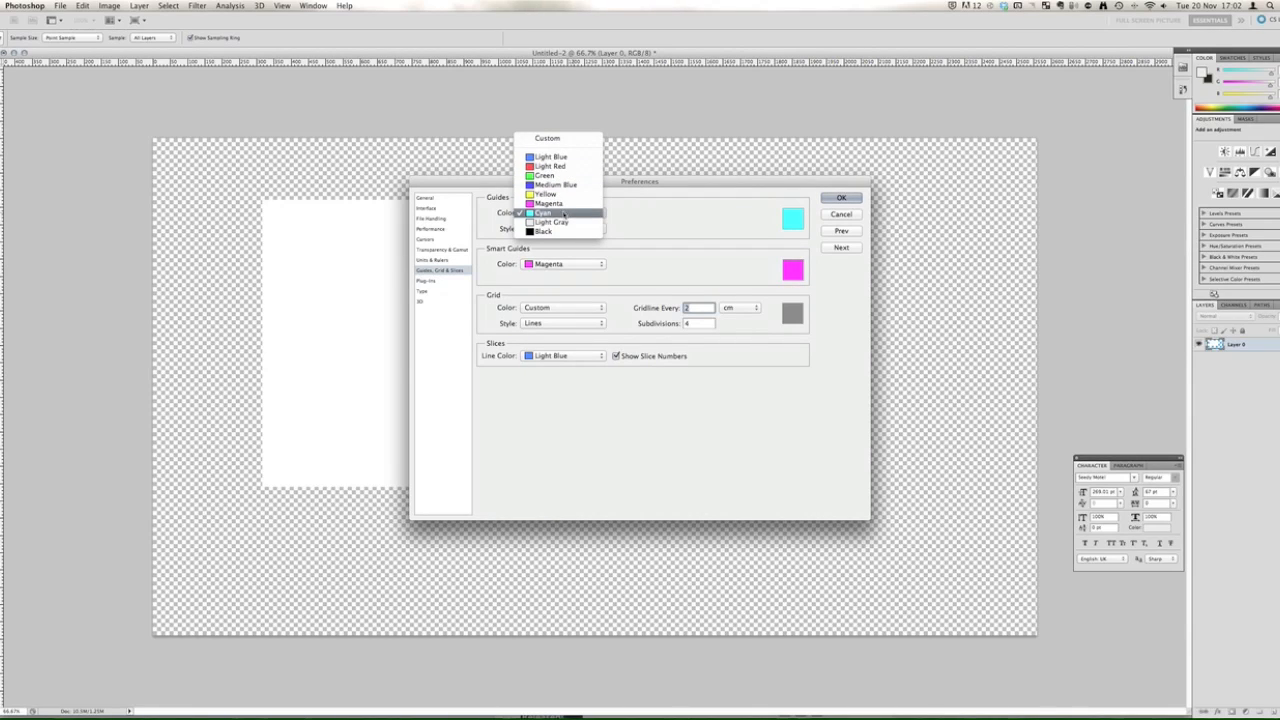
pyautogui.click(562, 214)
pyautogui.click(559, 216)
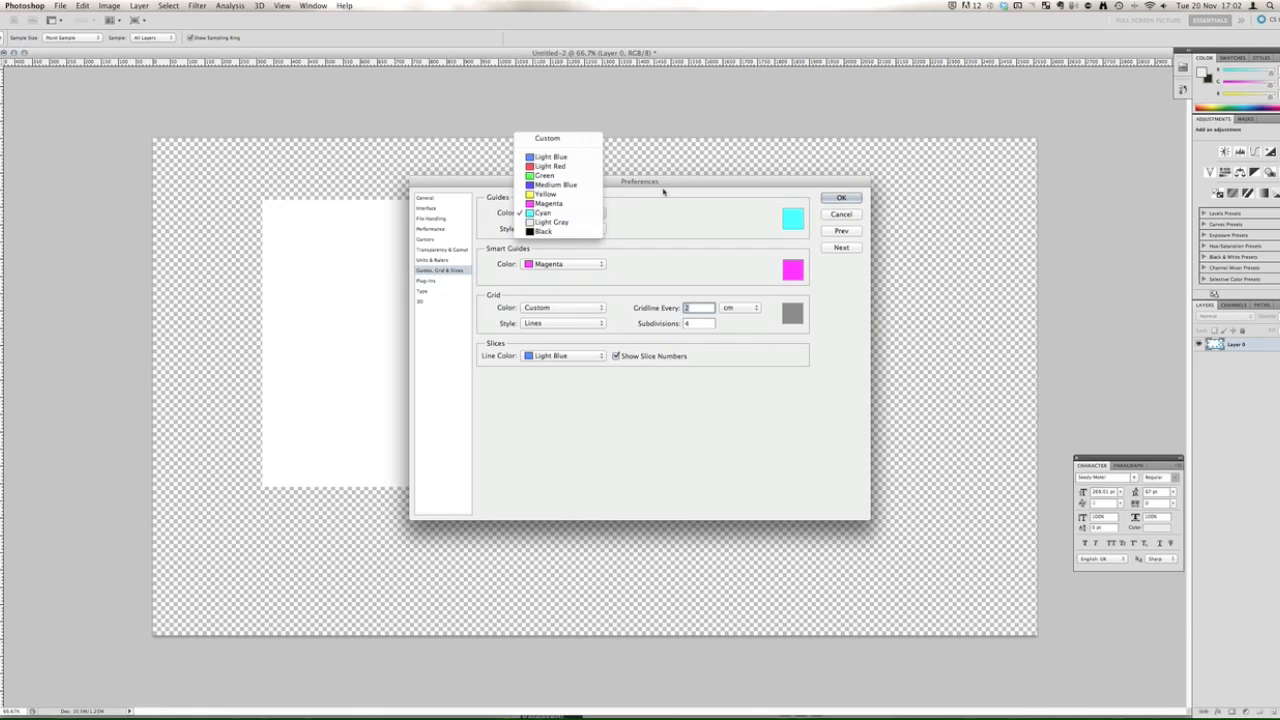
pyautogui.click(560, 231)
pyautogui.click(841, 198)
# Pull a vertical guide from the ruler onto the white rectangle near its left edge, and hide the guides
pyautogui.press('v')
pyautogui.moveTo(53, 250); pyautogui.dragTo(303, 263)
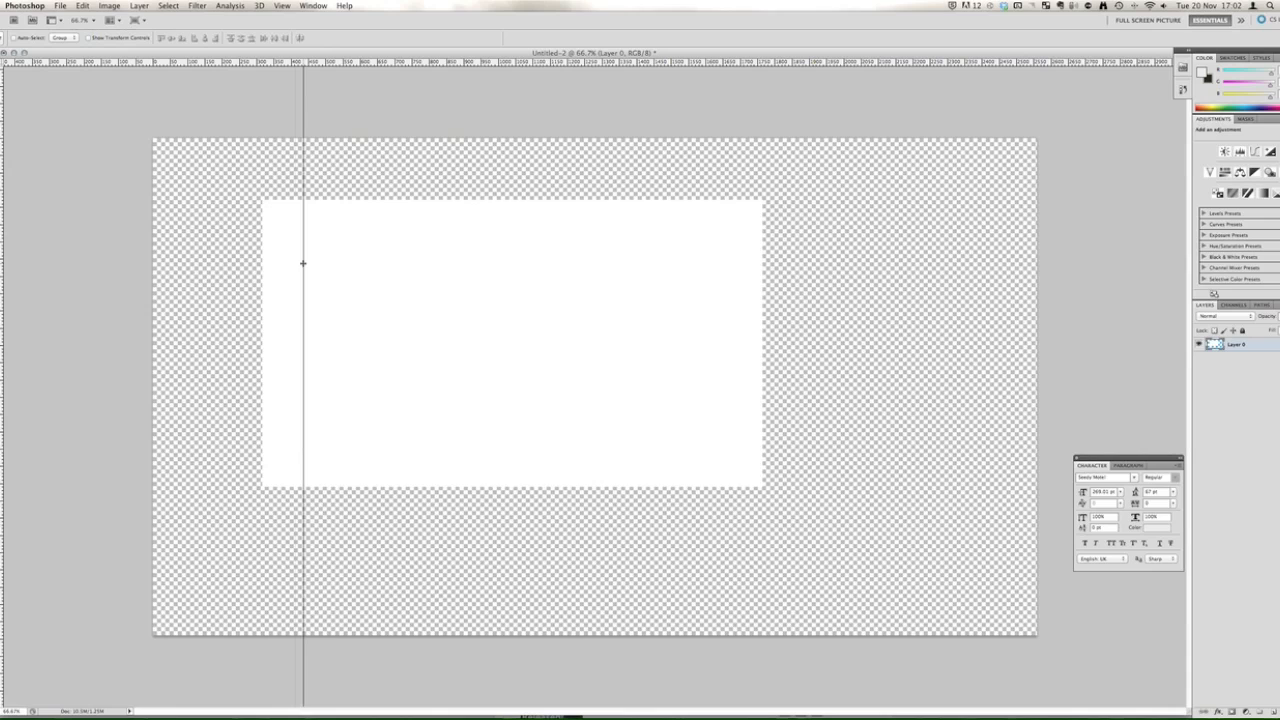
pyautogui.press('super+semicolon')
# Reopen the preferences and review the Guides, Grid & Slices, Plug-Ins and Type sections
pyautogui.click(24, 5)
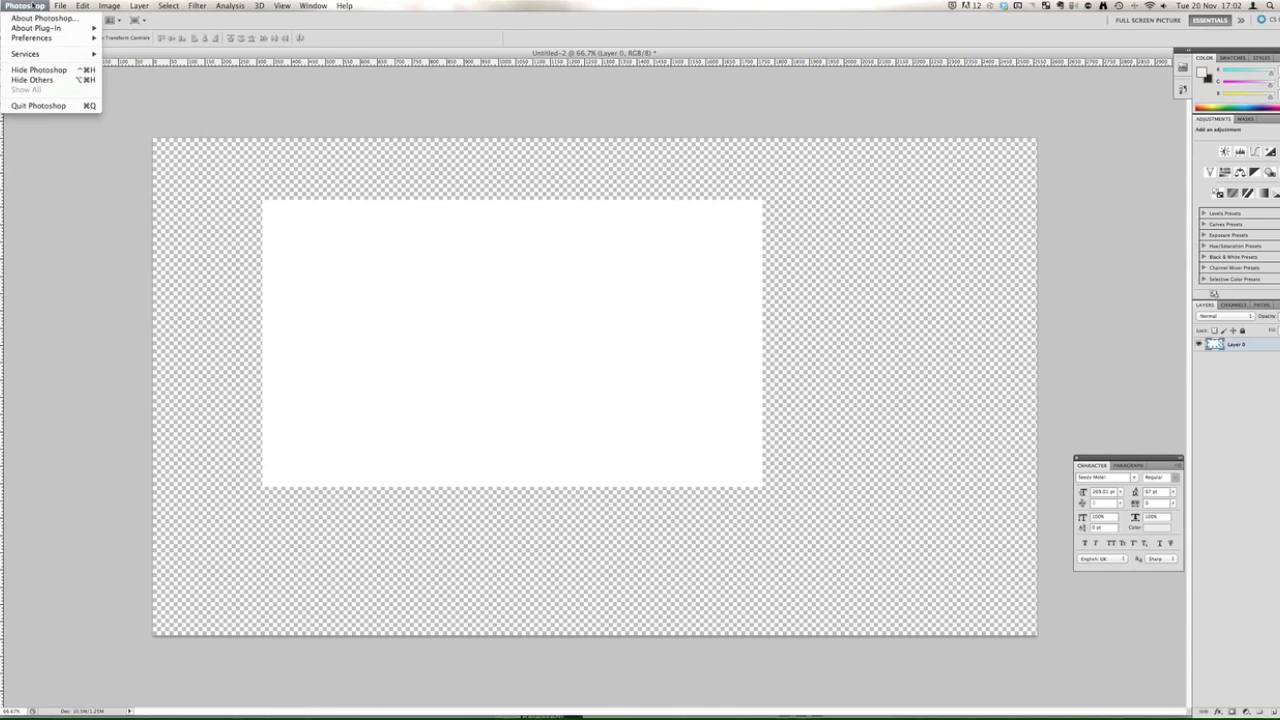
pyautogui.moveTo(60, 38)
pyautogui.click(166, 38)
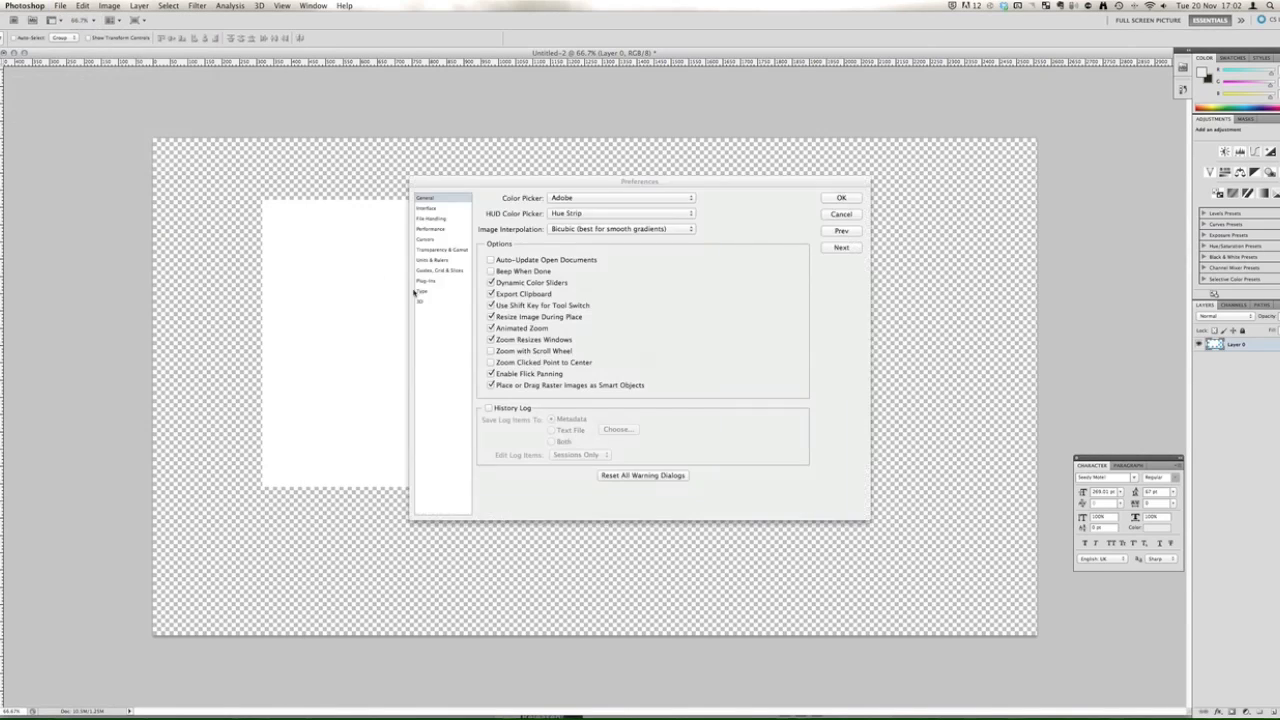
pyautogui.click(442, 272)
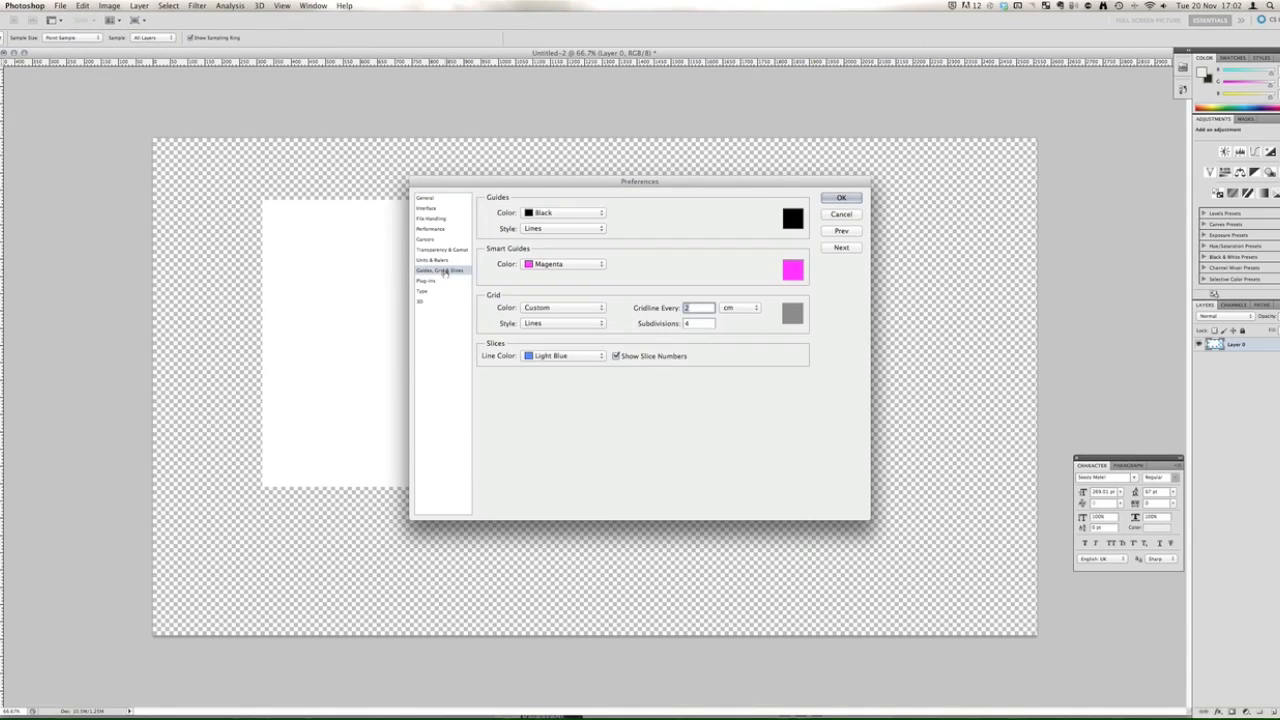
pyautogui.click(436, 282)
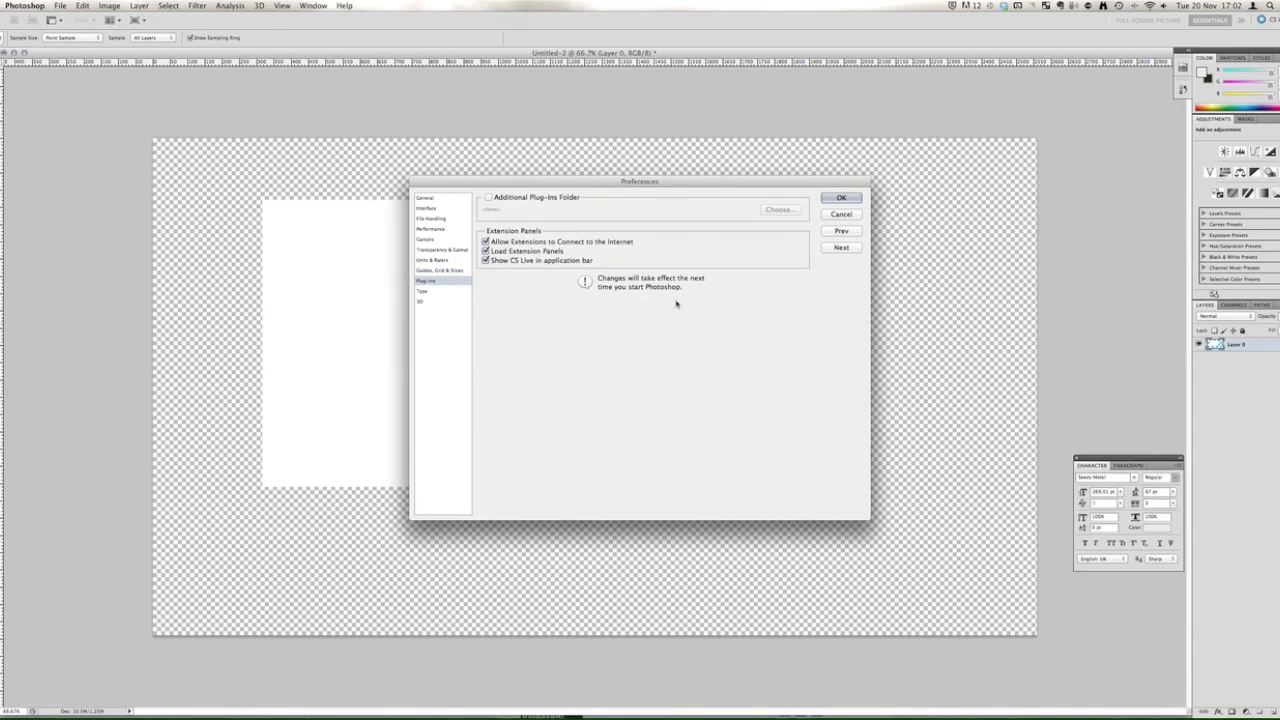
pyautogui.click(423, 291)
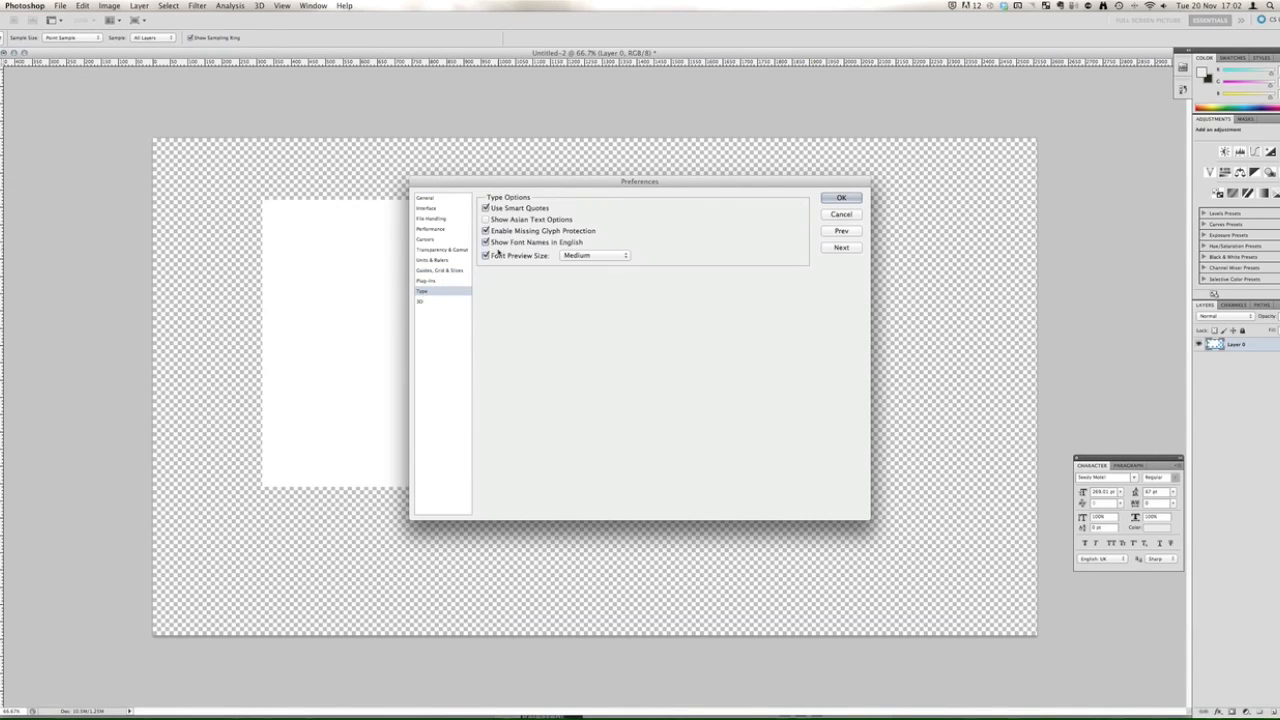
# In the 3D preferences, slightly lower the amount of VRAM Photoshop may use and apply the preferences
pyautogui.click(421, 301)
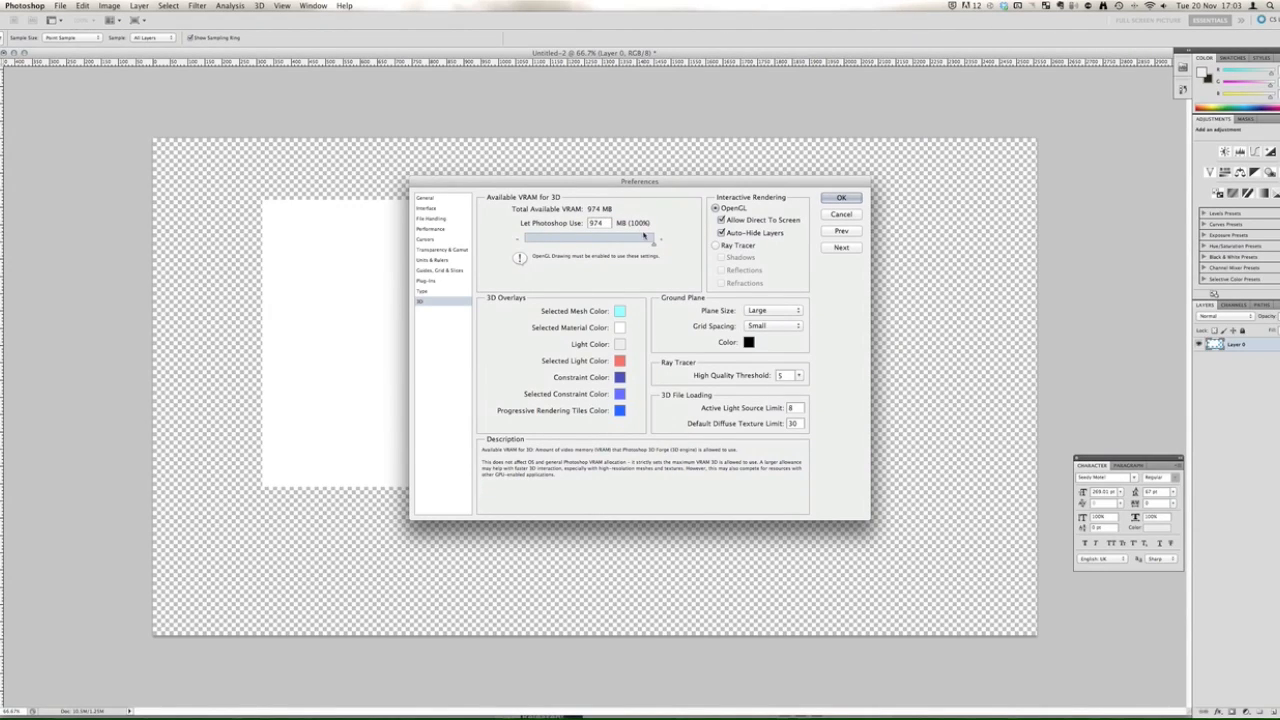
pyautogui.moveTo(654, 245); pyautogui.dragTo(645, 243)
pyautogui.click(840, 198)
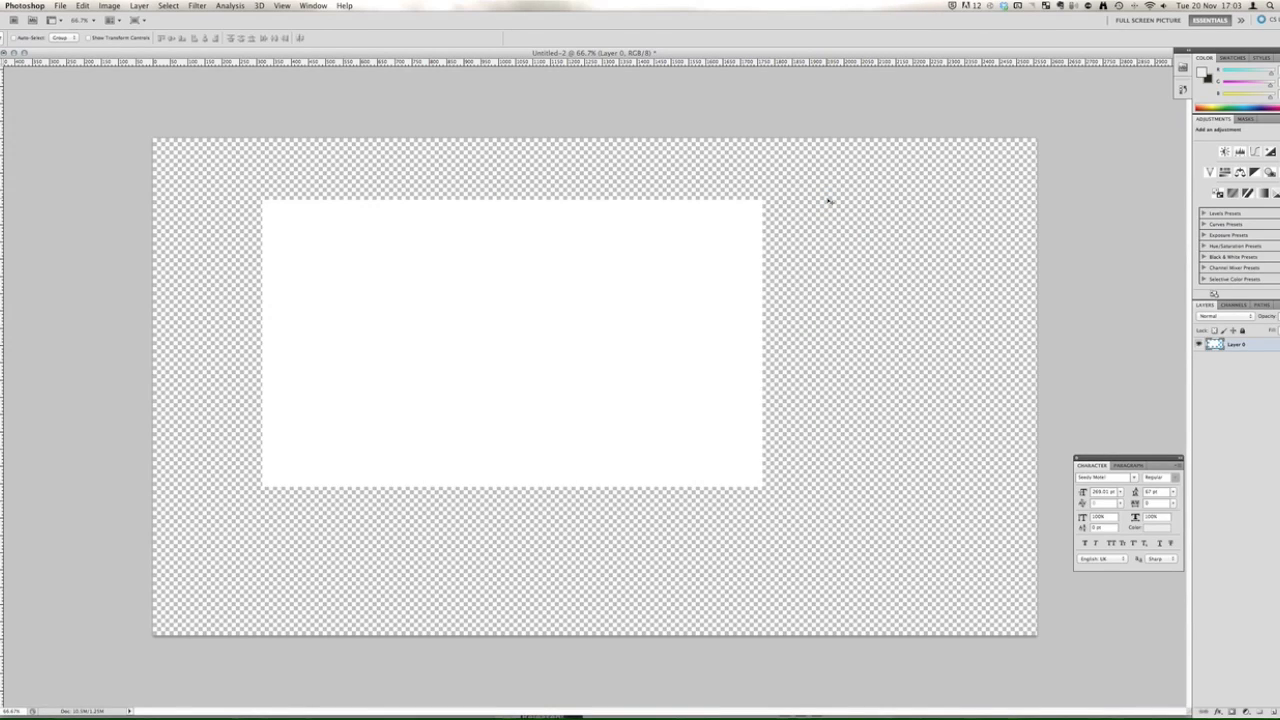